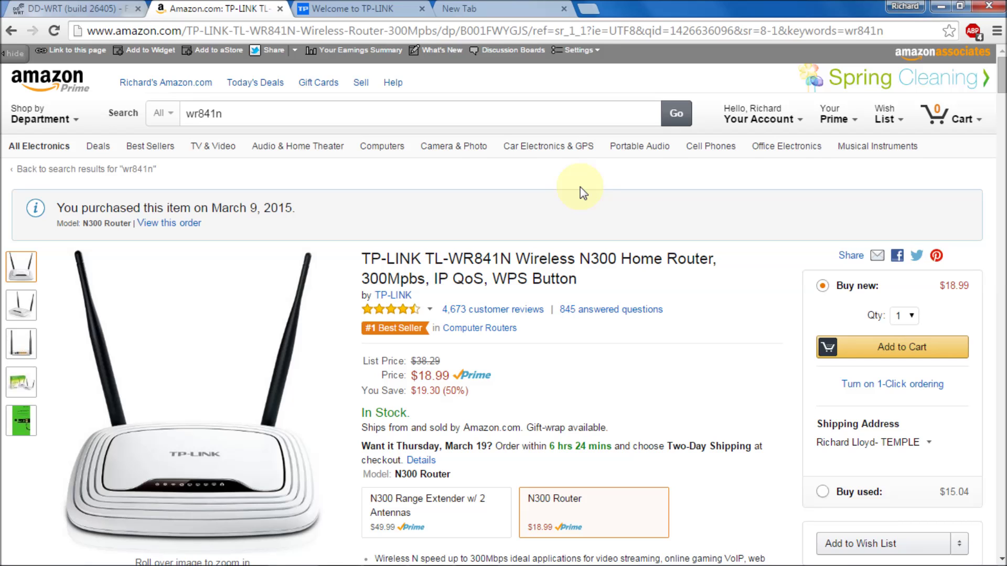
# - Look over the DD-WRT Firmware Upgrade page, then move to the TP-LINK home page tab
pyautogui.click(82, 8)
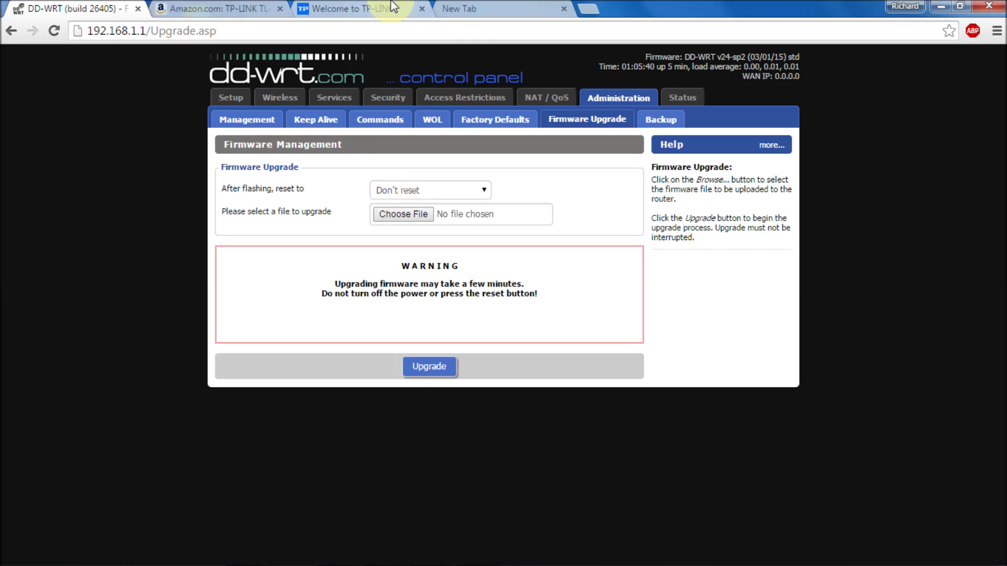
pyautogui.click(372, 9)
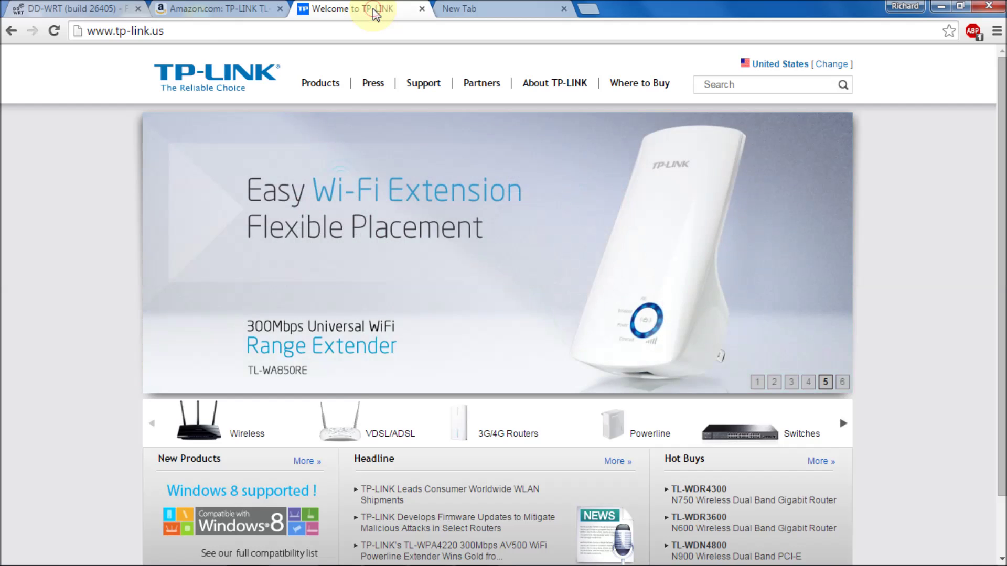
# - Go to Support > Download, open TL-WR841N under Wireless N300, and scroll to its hardware versions
pyautogui.moveTo(420, 88)
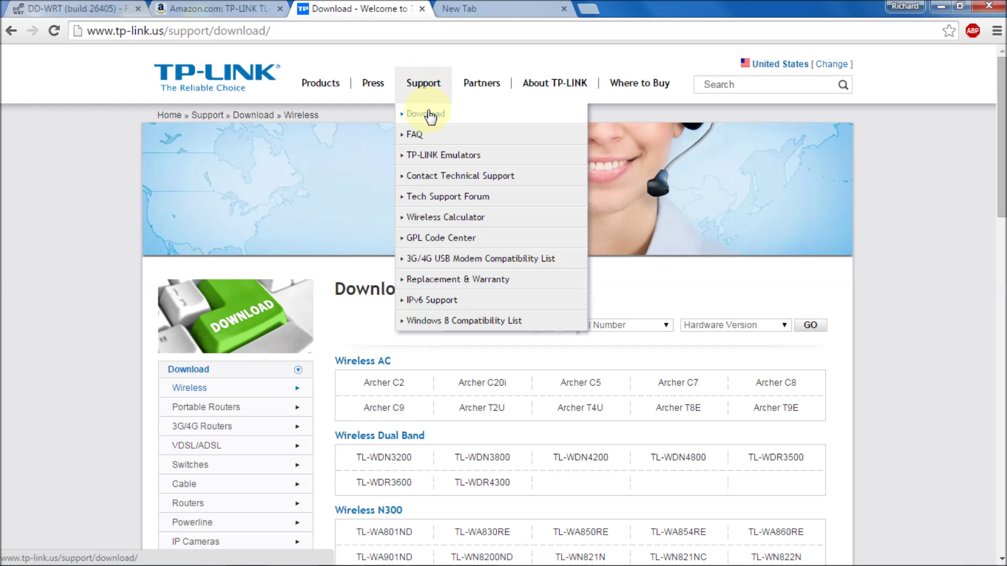
pyautogui.moveTo(999, 149); pyautogui.dragTo(998, 236)
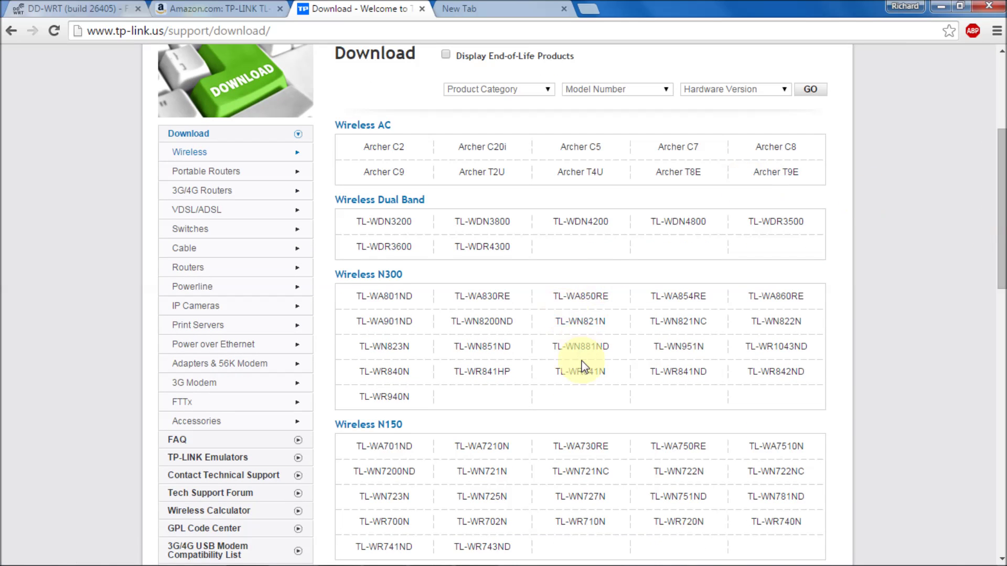
pyautogui.click(594, 374)
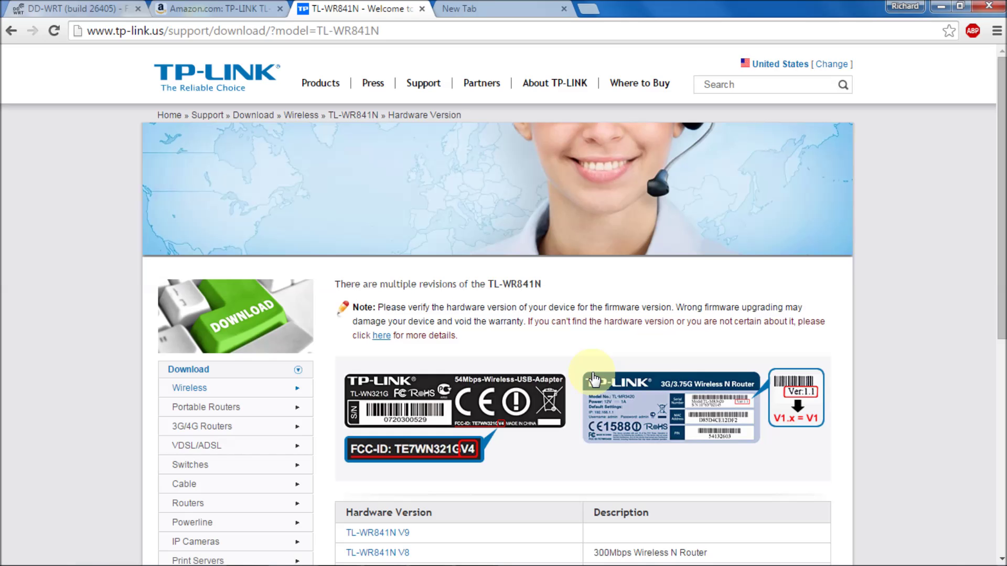
pyautogui.scroll(-5, 1001, 151)
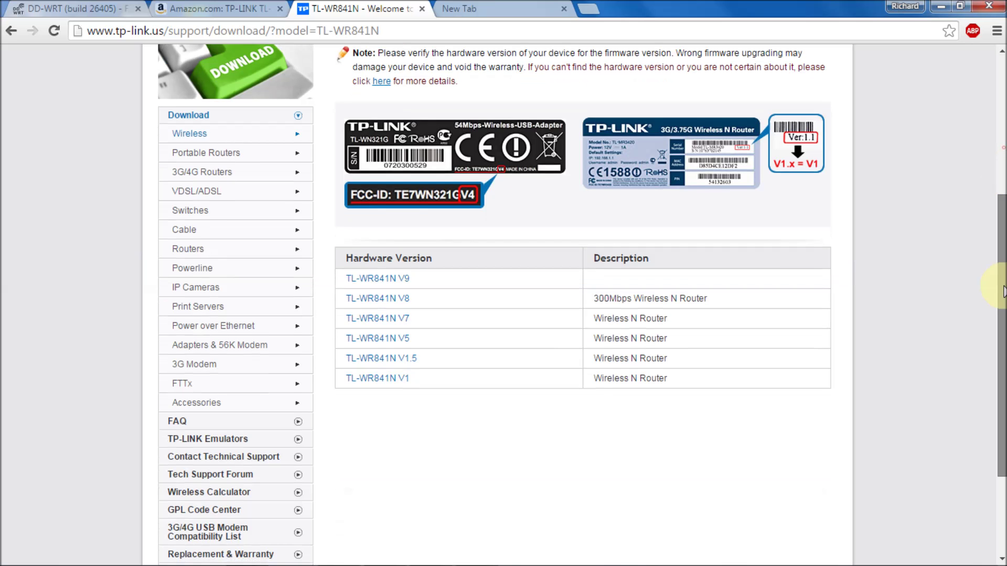
# - Open the V9 downloads and start downloading the TL-WR841N_V9_131129 firmware
pyautogui.click(399, 282)
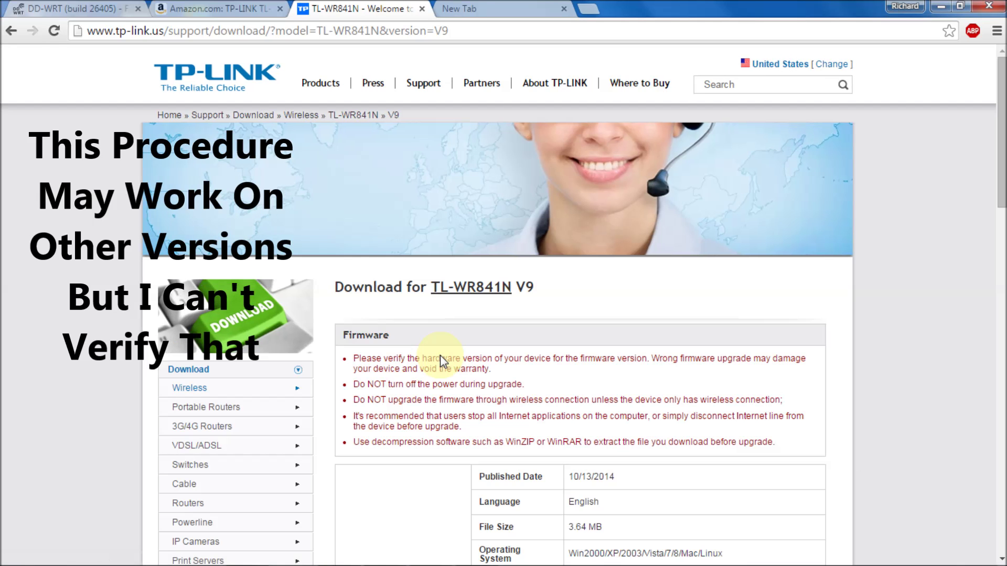
pyautogui.moveTo(1001, 157); pyautogui.dragTo(1001, 373)
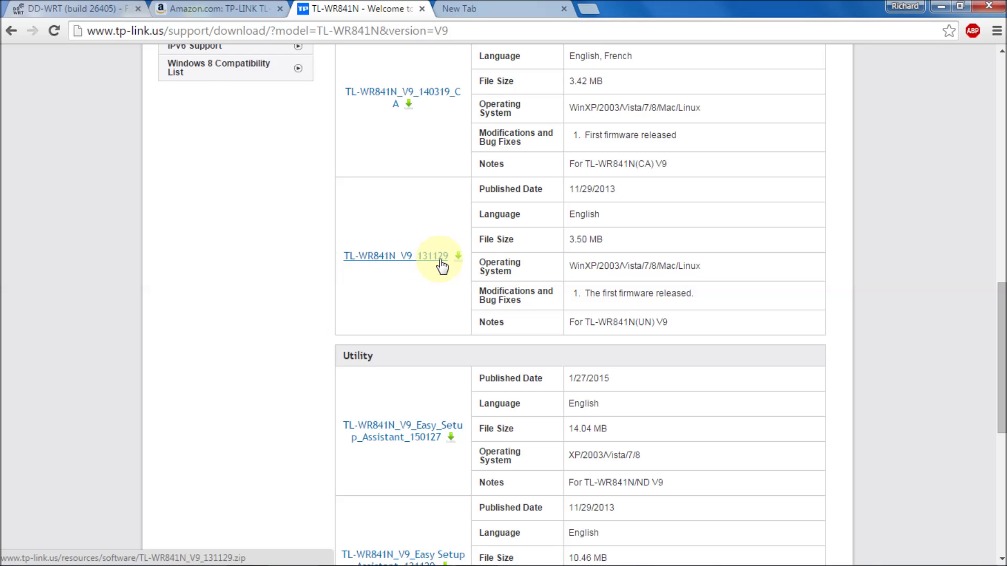
pyautogui.click(442, 265)
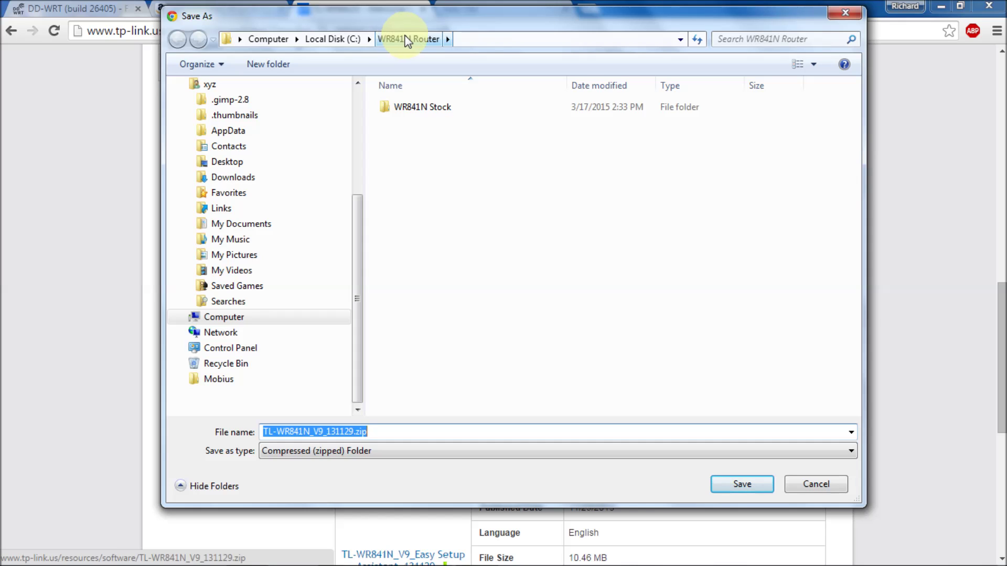
# - Save TL-WR841N_V9_131129.zip into C:\WR841N Router\WR841N Stock, overwriting the existing file
pyautogui.doubleClick(412, 110)
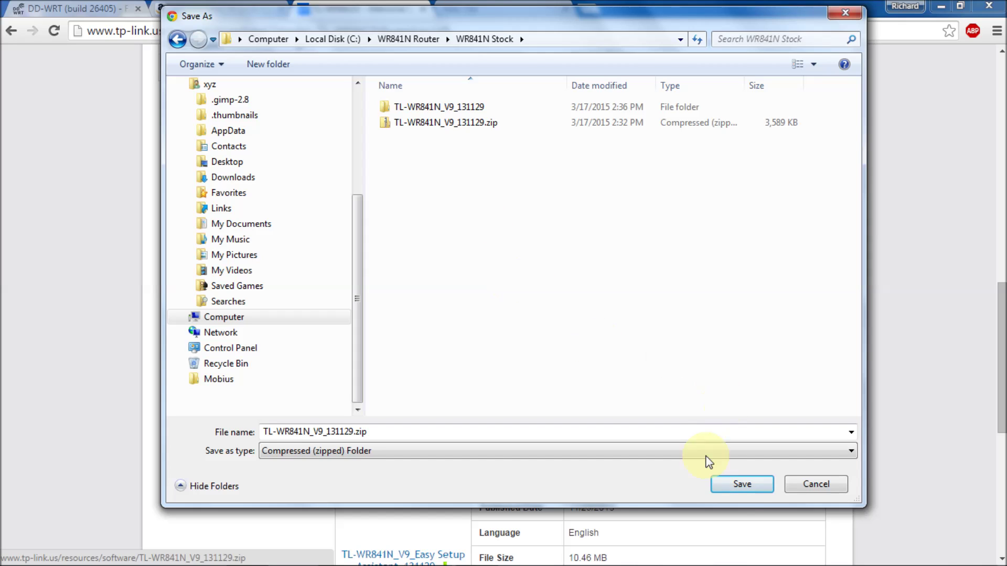
pyautogui.click(742, 489)
pyautogui.click(742, 484)
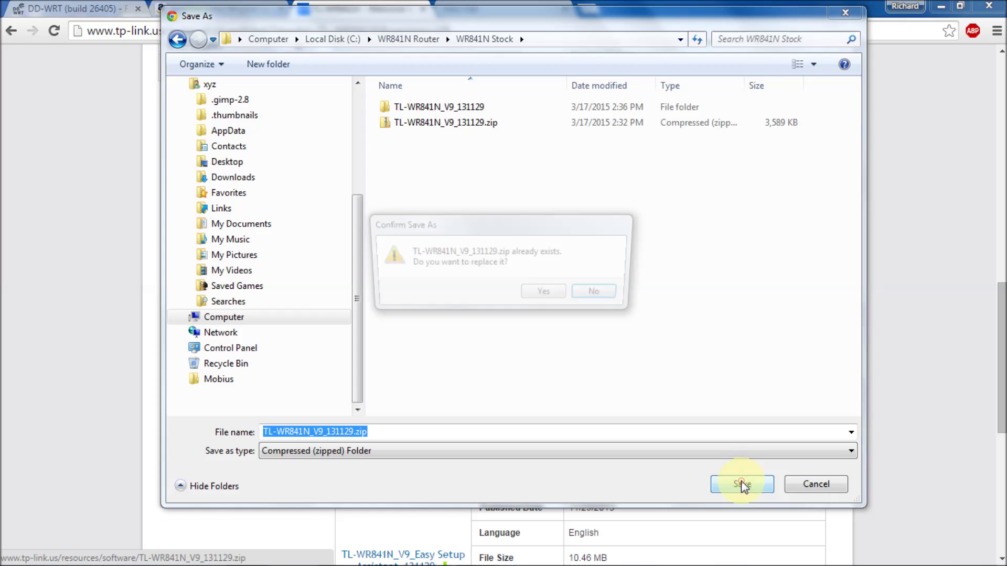
pyautogui.click(552, 291)
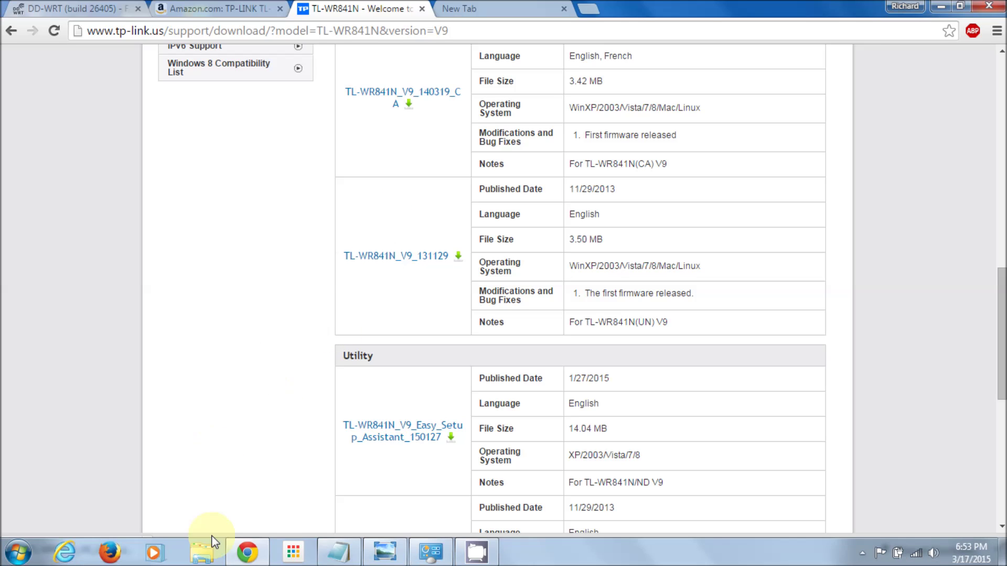
# - In C:\WR841N Router\WR841N Stock, permanently delete the old extracted TL-WR841N_V9_131129 folder
pyautogui.click(199, 559)
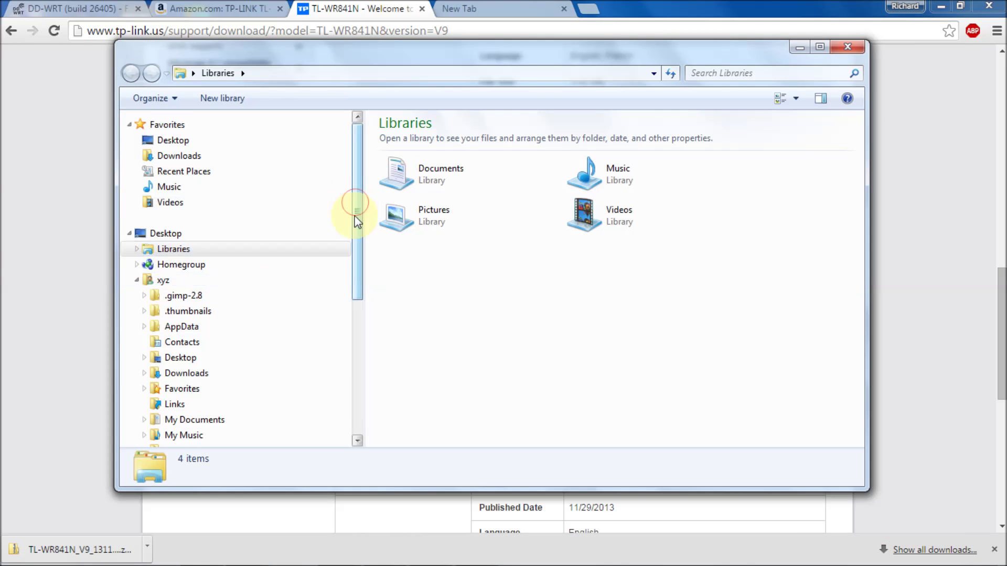
pyautogui.moveTo(355, 203); pyautogui.dragTo(346, 331)
pyautogui.click(241, 303)
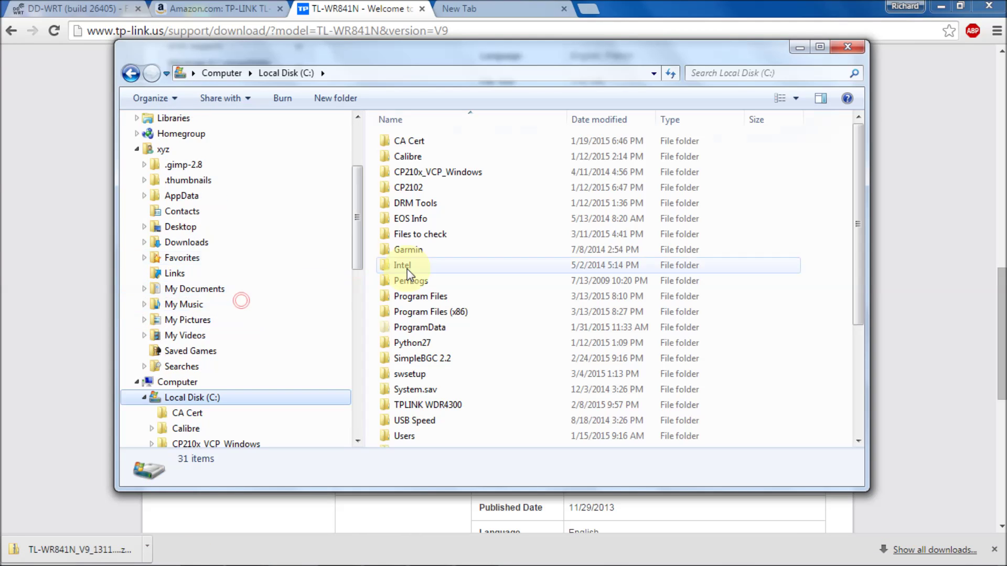
pyautogui.click(849, 372)
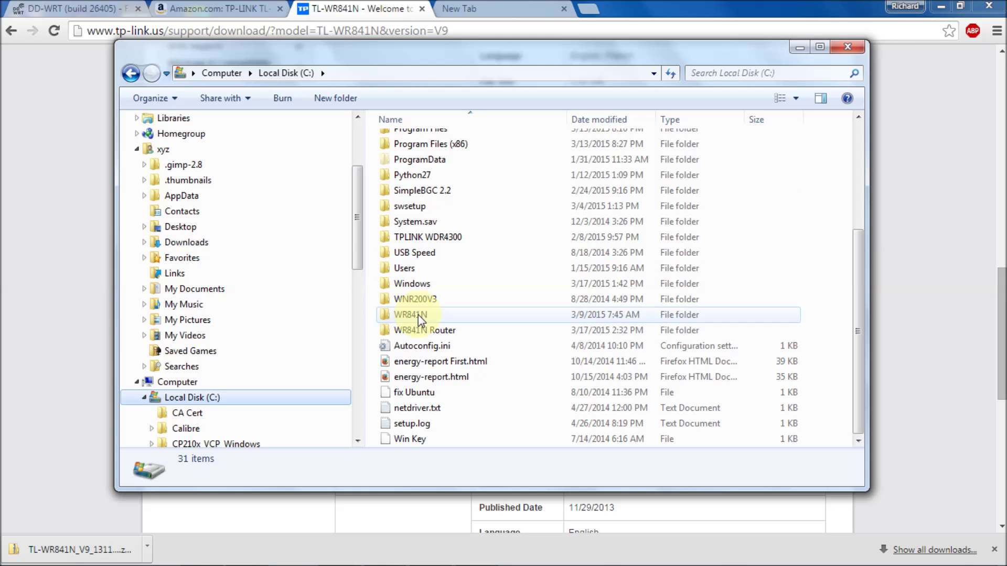
pyautogui.doubleClick(417, 330)
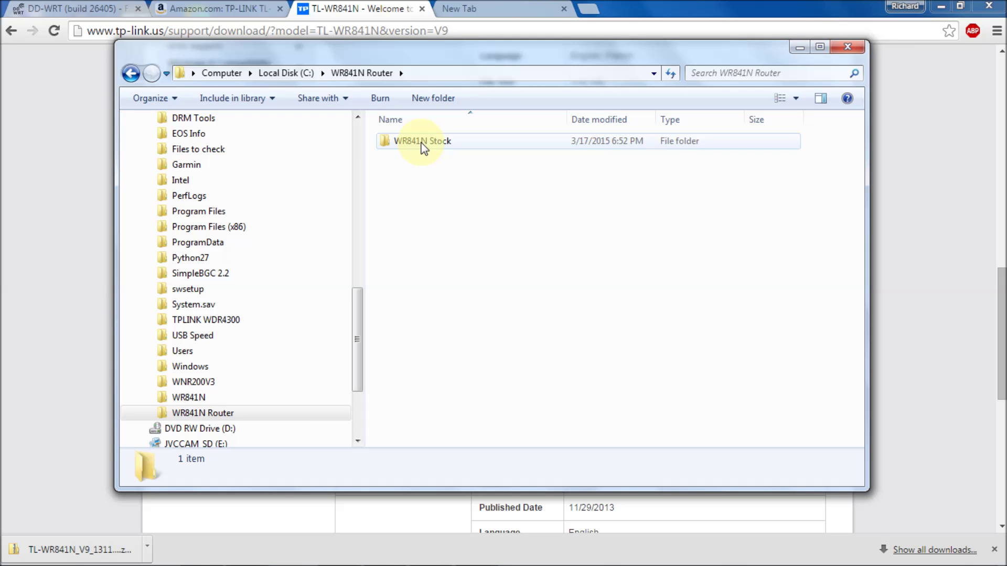
pyautogui.doubleClick(422, 144)
pyautogui.click(452, 143)
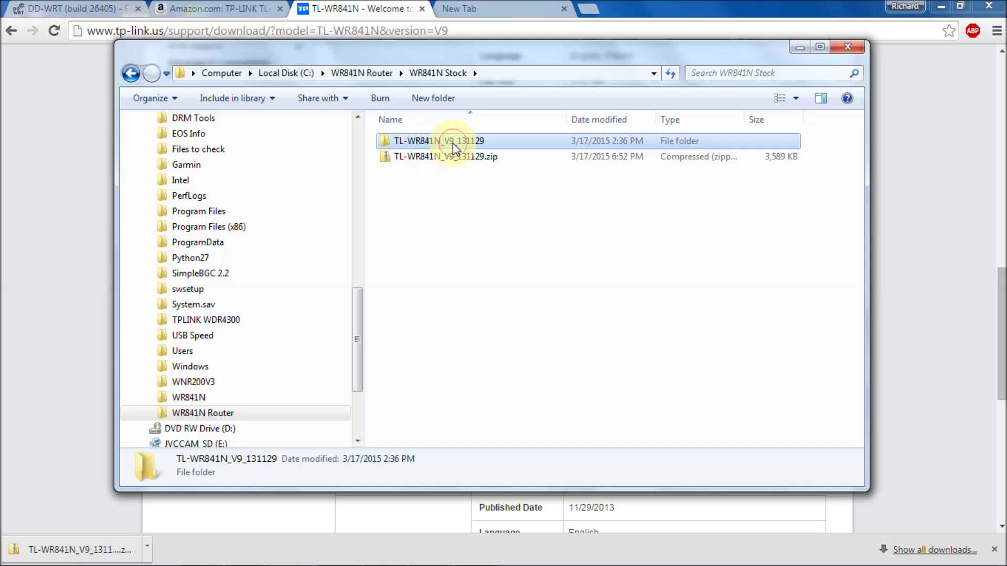
pyautogui.hotkey('shift', 'Delete')
pyautogui.press('Return')
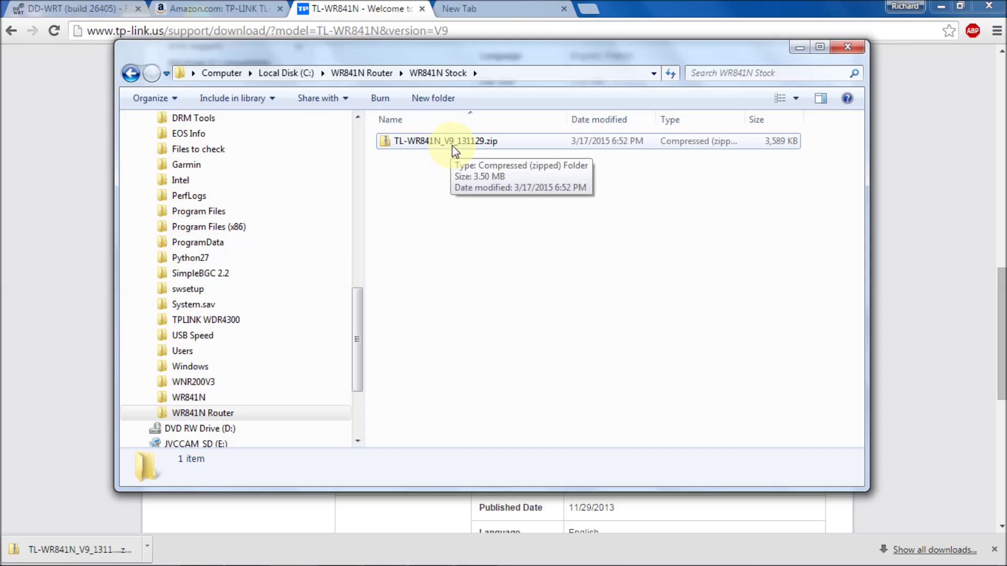
# - Extract TL-WR841N_V9_131129.zip into WR841N Stock and open the new folder
pyautogui.click(452, 146)
pyautogui.rightClick(452, 146)
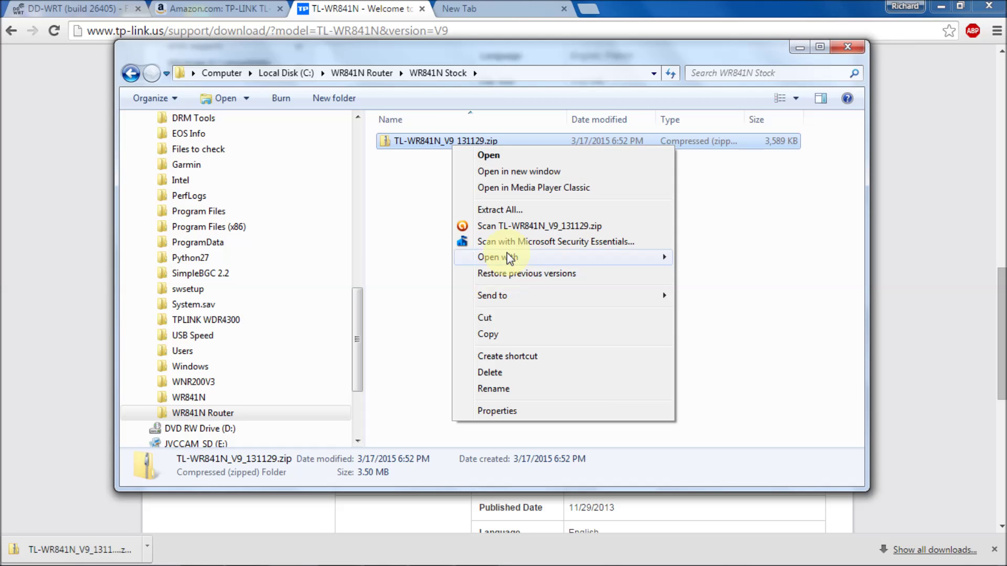
pyautogui.click(505, 209)
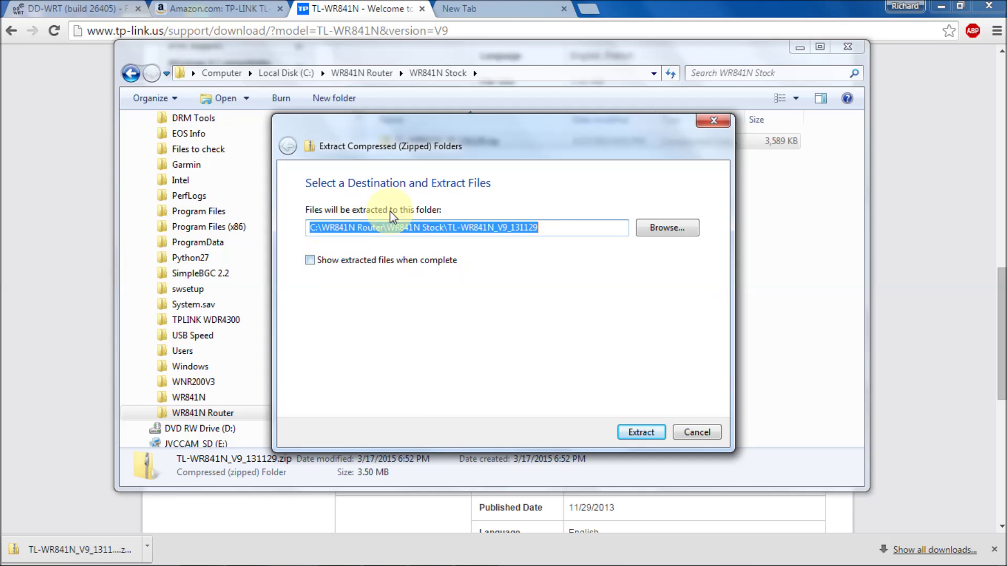
pyautogui.click(310, 261)
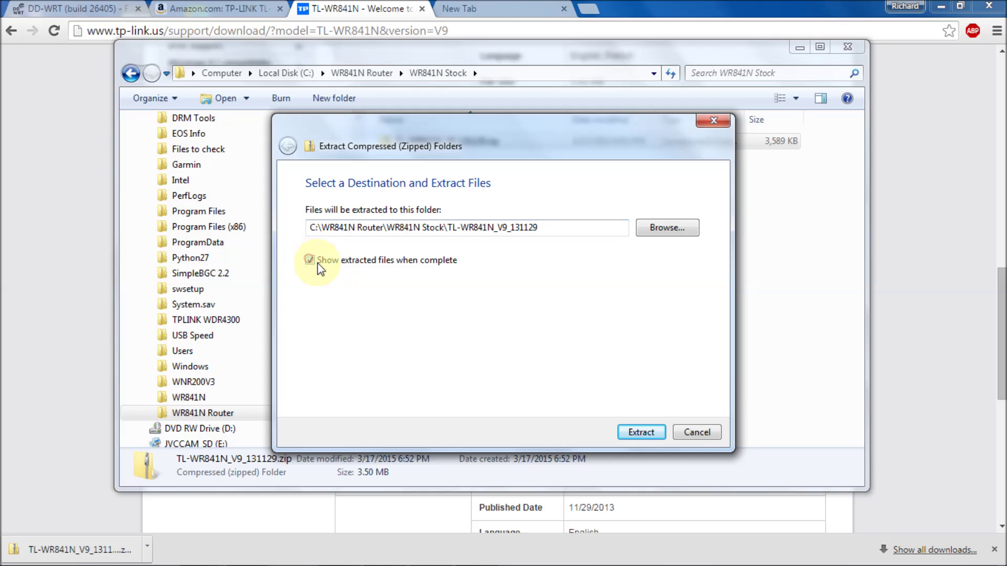
pyautogui.click(312, 261)
pyautogui.click(652, 436)
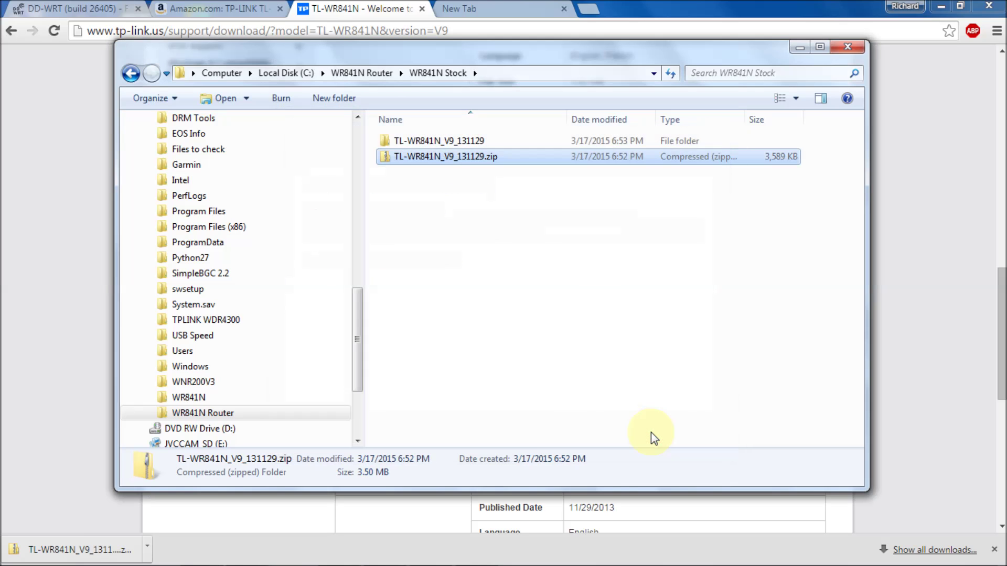
pyautogui.click(464, 140)
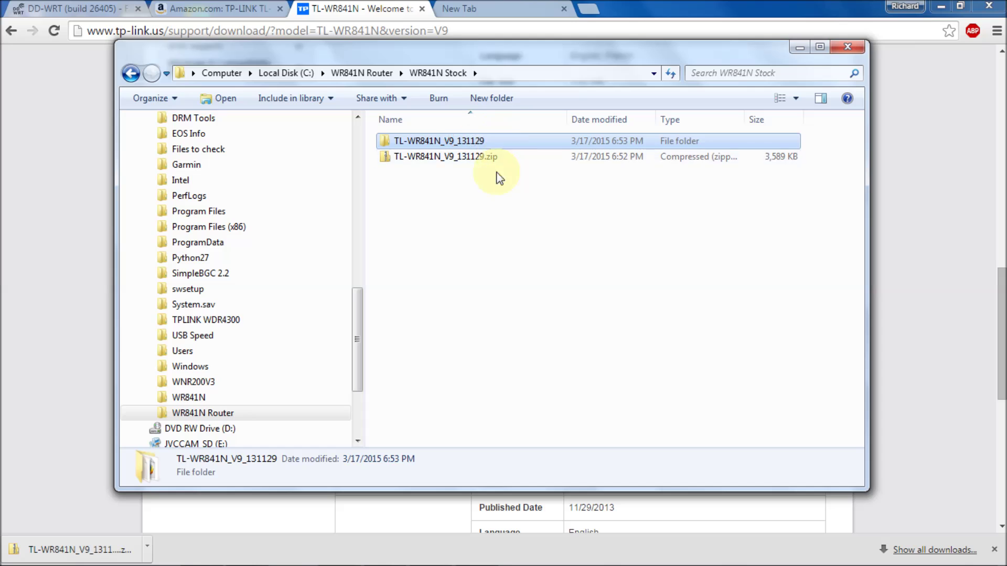
pyautogui.doubleClick(452, 139)
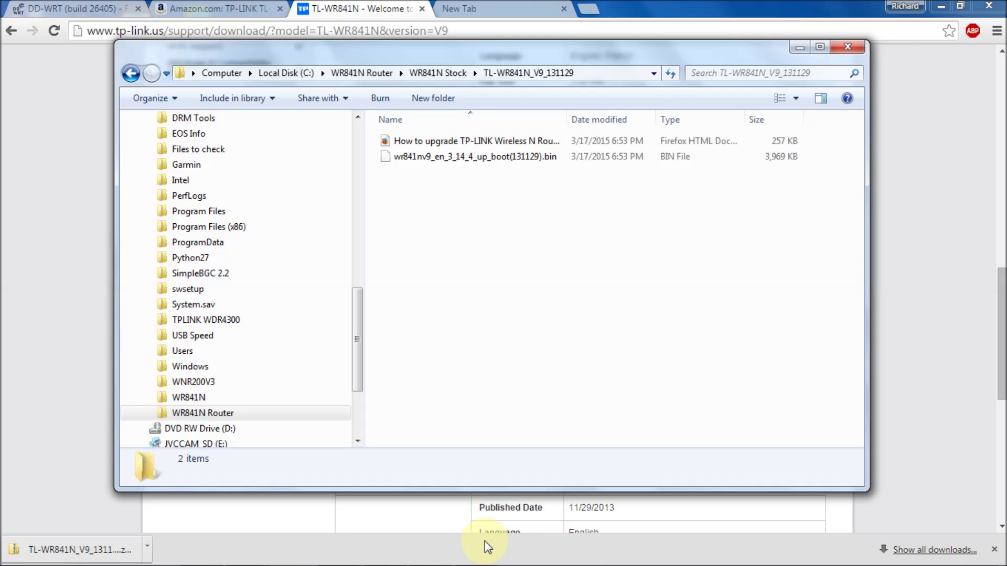
pyautogui.moveTo(472, 564)
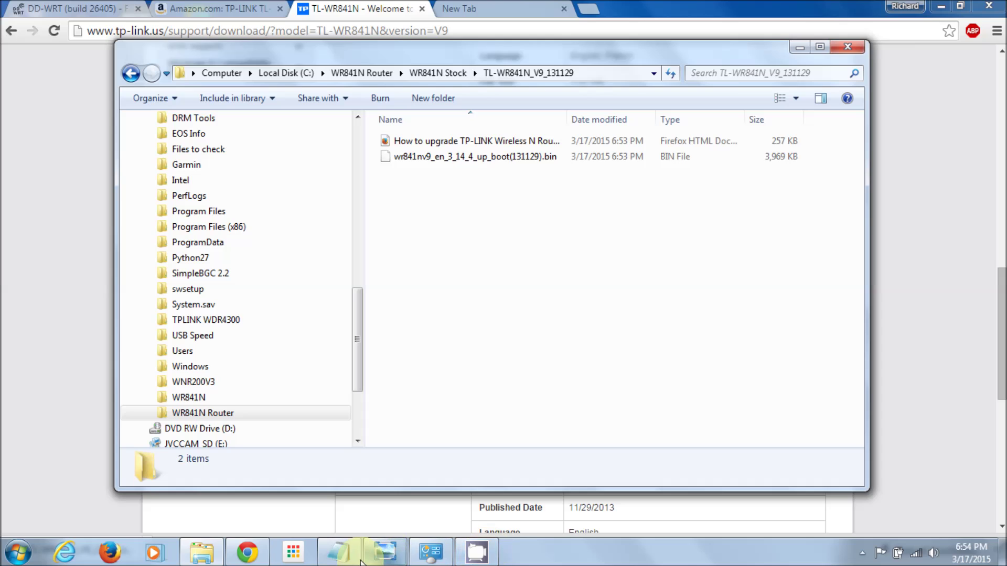
pyautogui.moveTo(359, 561)
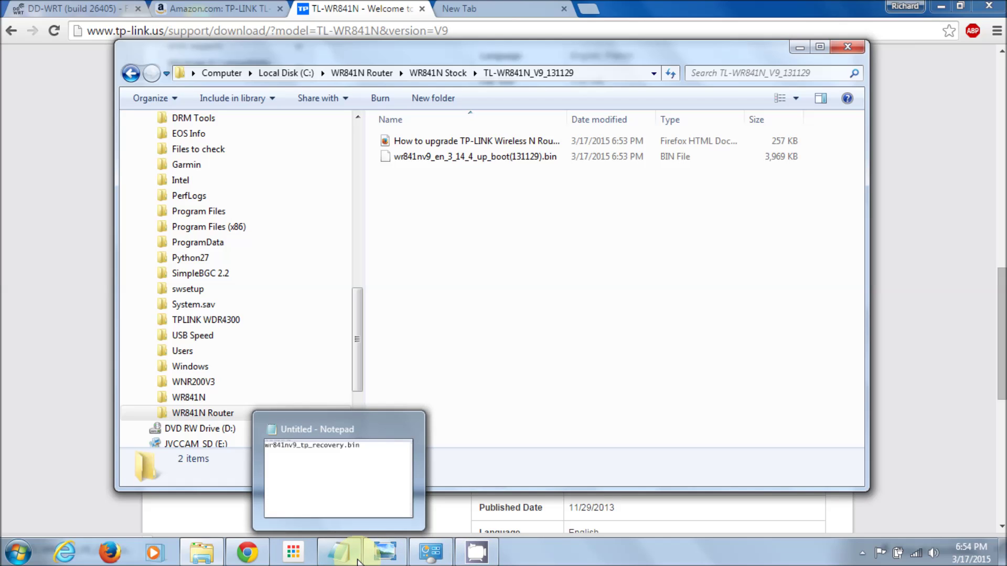
# - Copy wr841nv9_tp_recovery.bin from Notepad and paste it over the .bin firmware's file name
pyautogui.click(358, 561)
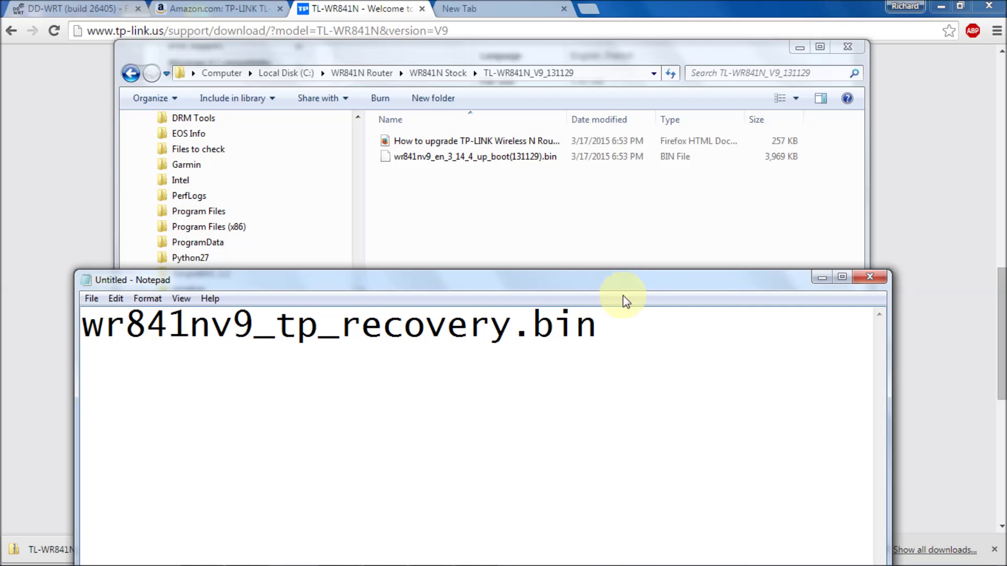
pyautogui.moveTo(602, 323); pyautogui.dragTo(83, 332)
pyautogui.hotkey('ctrl', 'c')
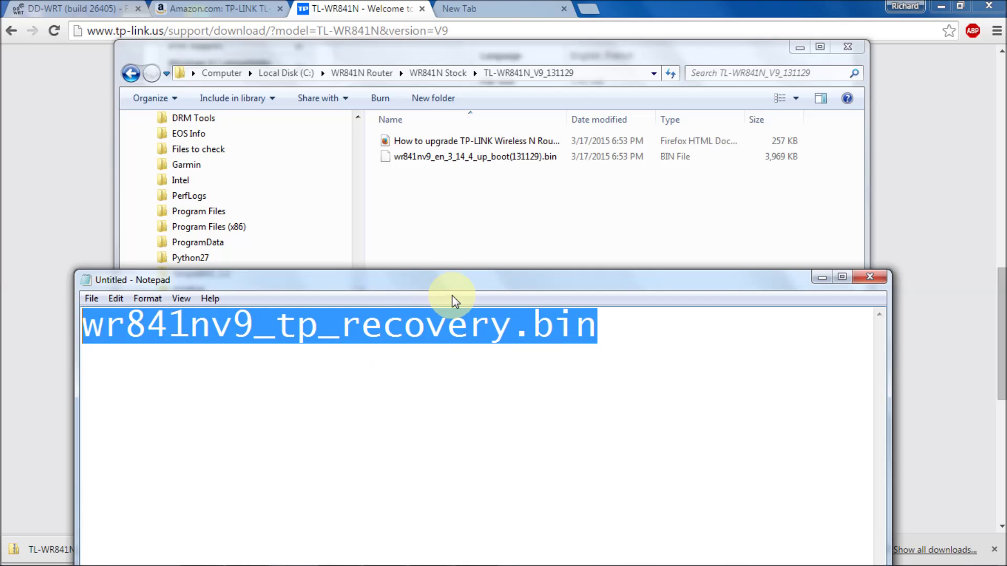
pyautogui.moveTo(446, 280); pyautogui.dragTo(411, 356)
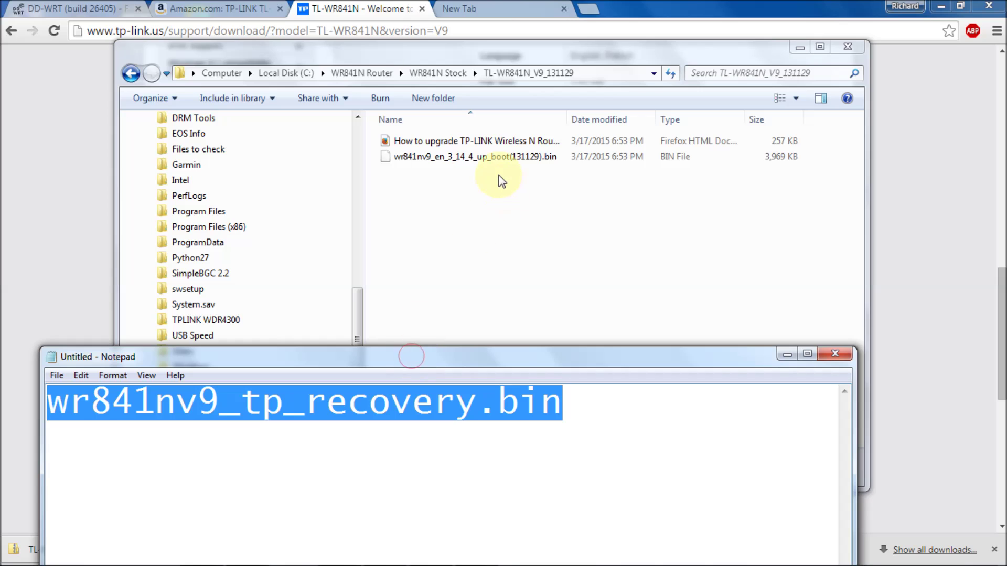
pyautogui.click(502, 156)
pyautogui.rightClick(501, 156)
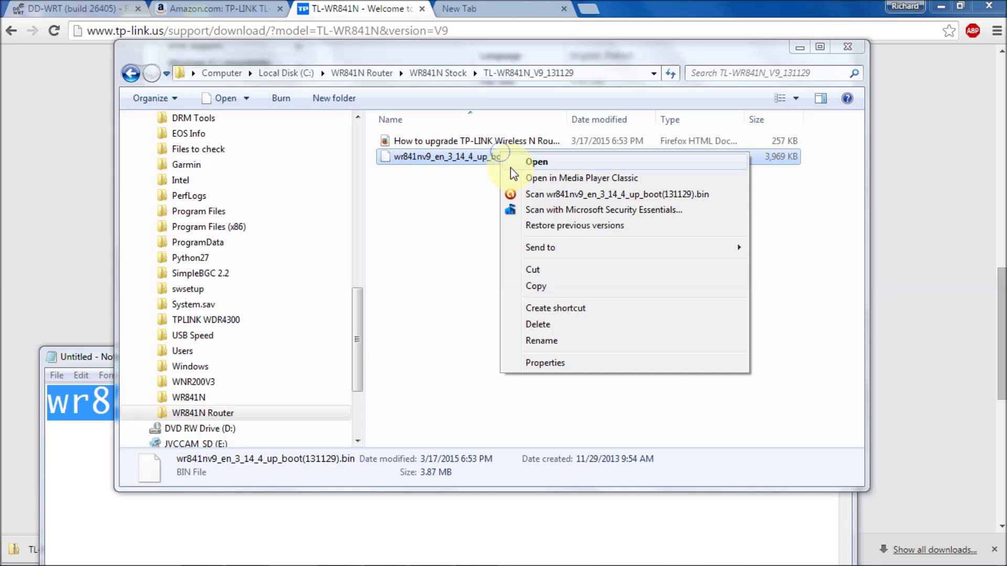
pyautogui.click(549, 346)
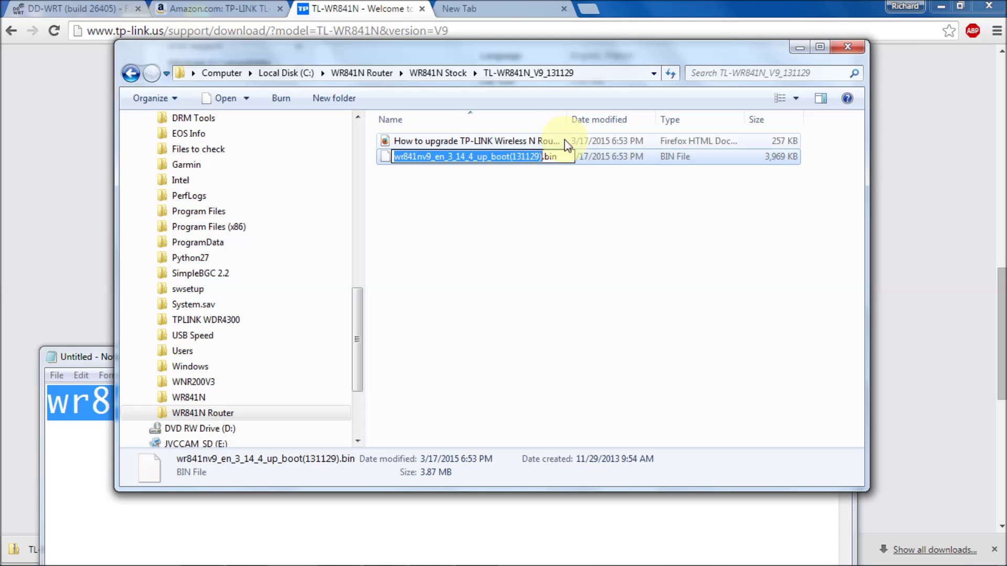
pyautogui.moveTo(565, 156); pyautogui.dragTo(311, 157)
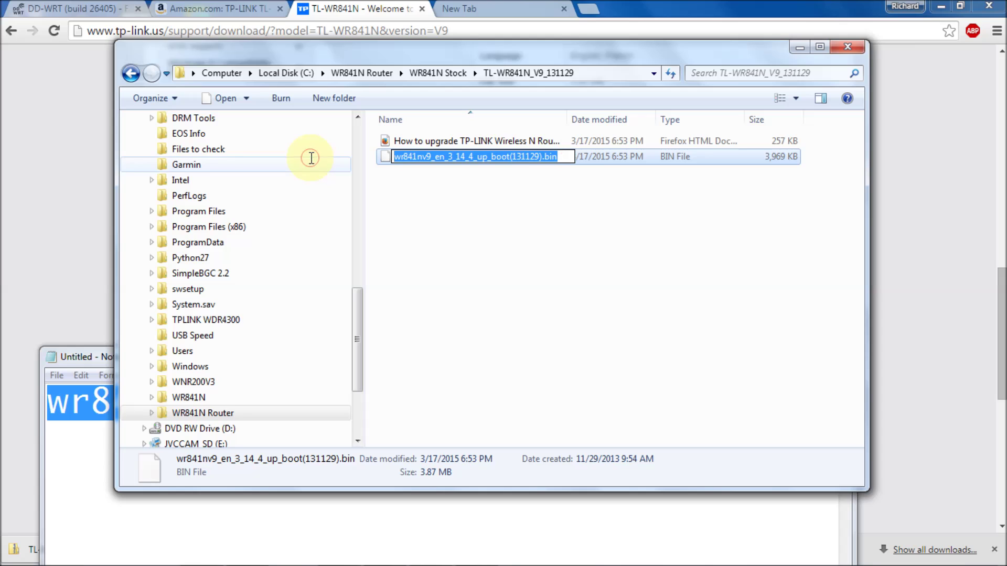
pyautogui.scroll(2, 311, 157)
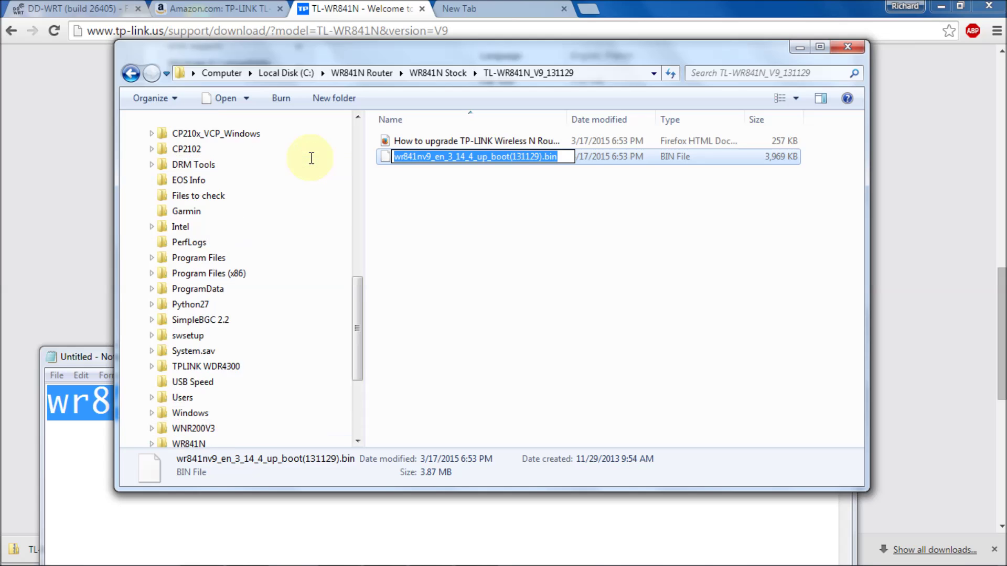
pyautogui.rightClick(414, 154)
pyautogui.click(456, 219)
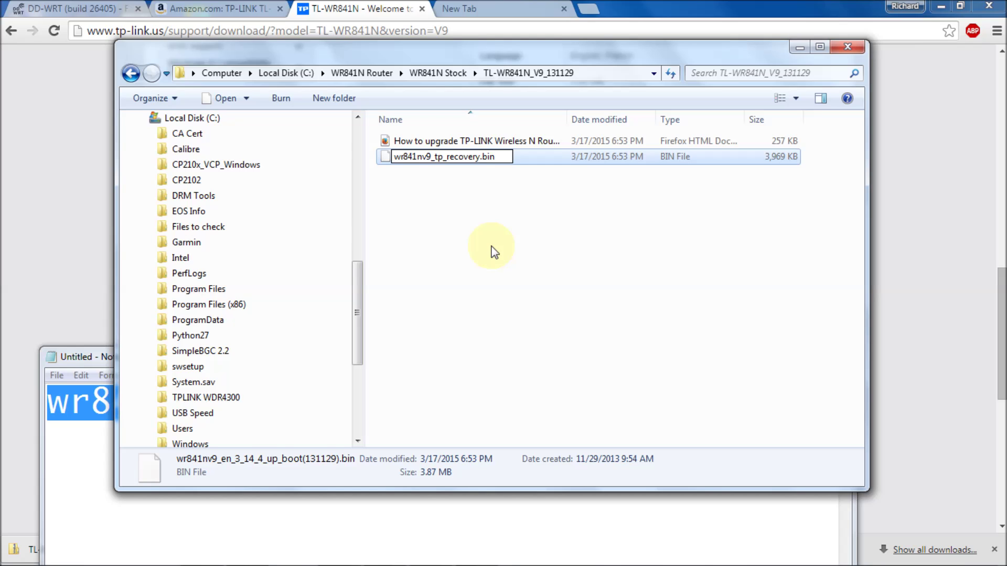
pyautogui.click(491, 246)
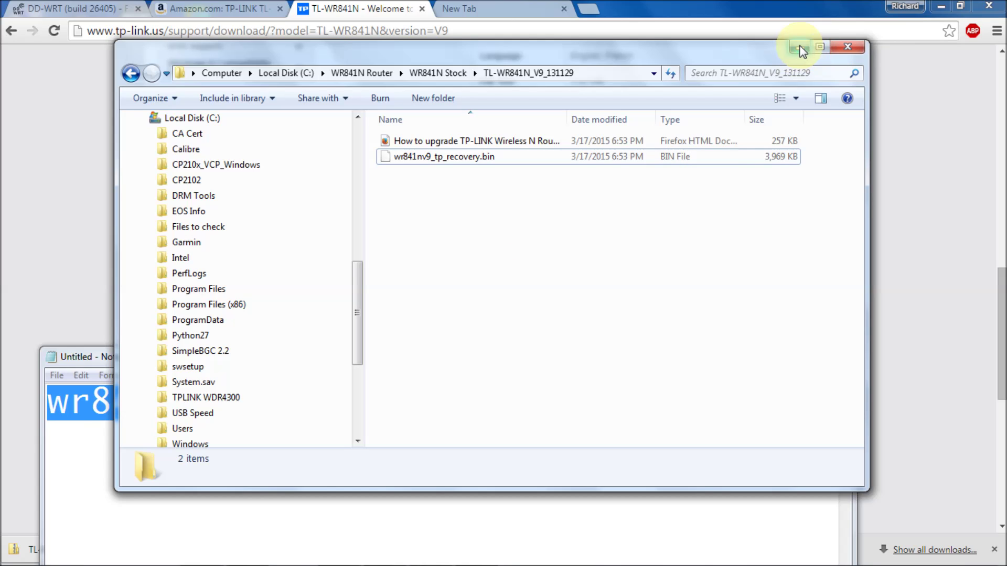
# - Close the firmware folder, minimize the unsaved Notepad note, and switch to Chrome's New Tab
pyautogui.click(846, 49)
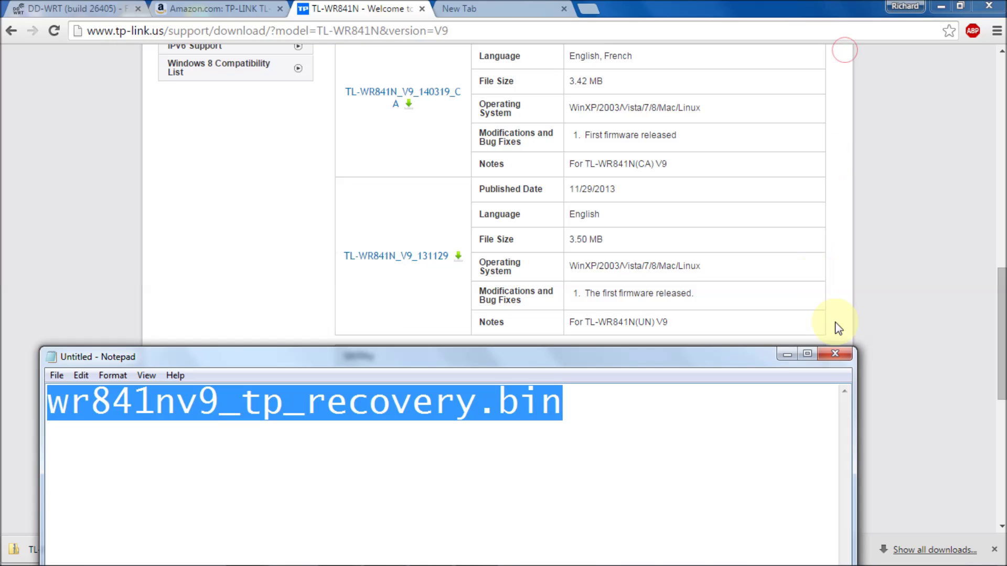
pyautogui.click(834, 354)
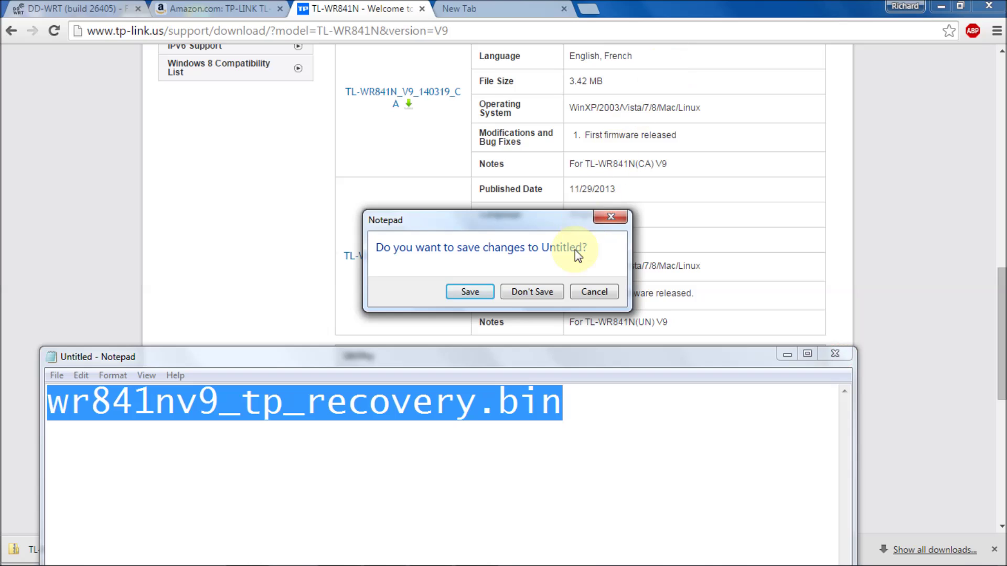
pyautogui.click(593, 292)
pyautogui.click(786, 354)
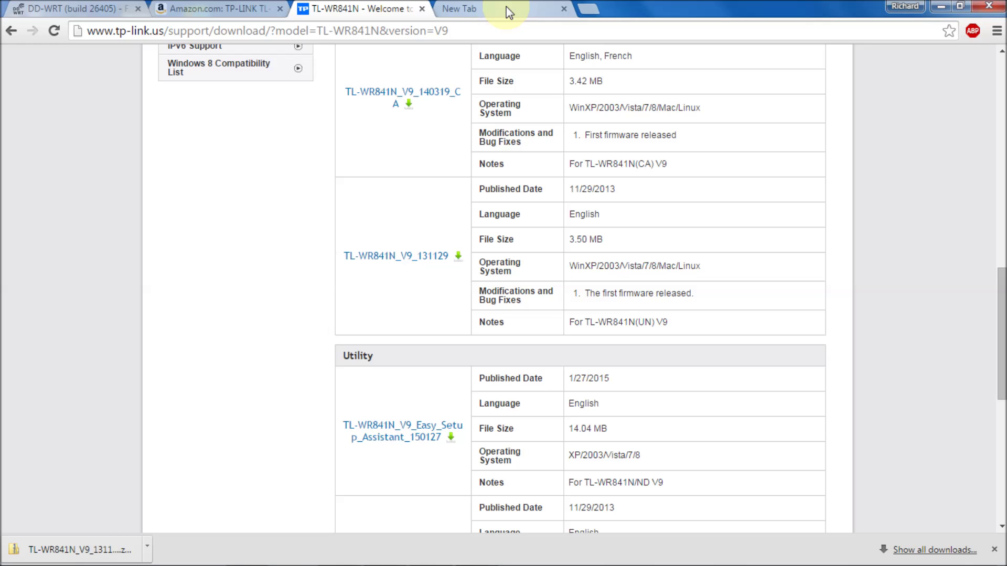
pyautogui.click(505, 7)
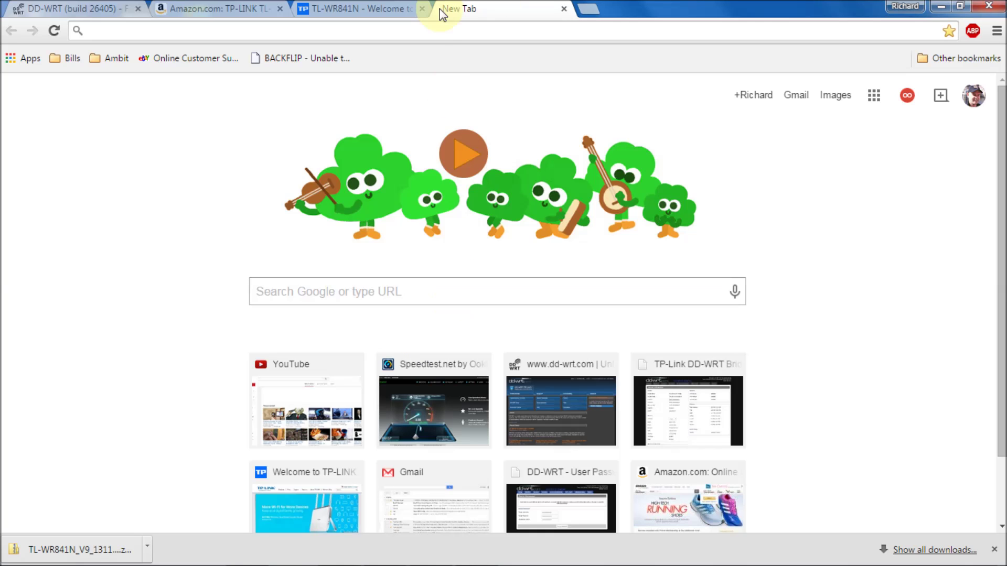
# - Search Google for 'tftpd' and save the tftpd32 standard edition installer into WR841N Stock
pyautogui.click(436, 25)
pyautogui.write('t')
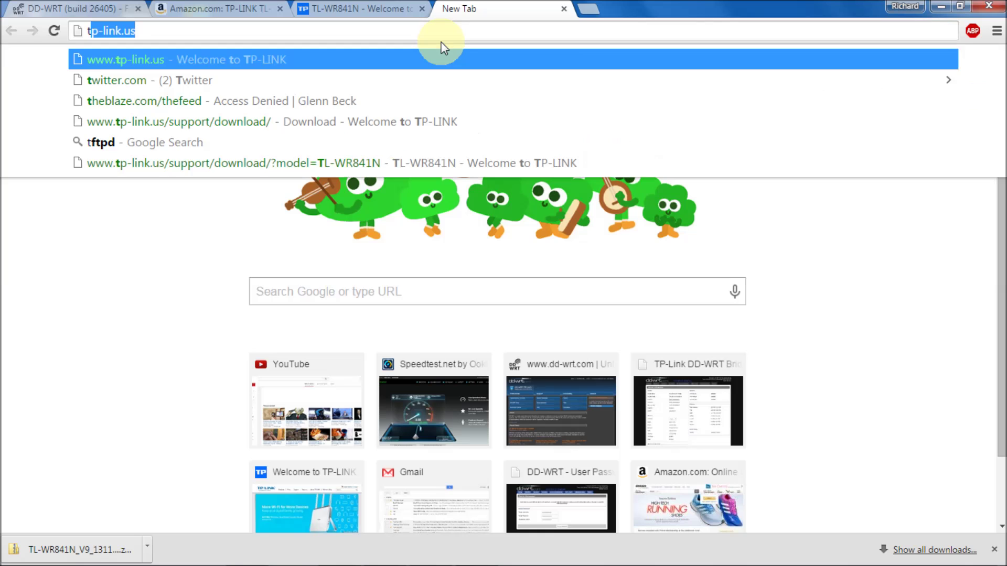
pyautogui.write('ftpd')
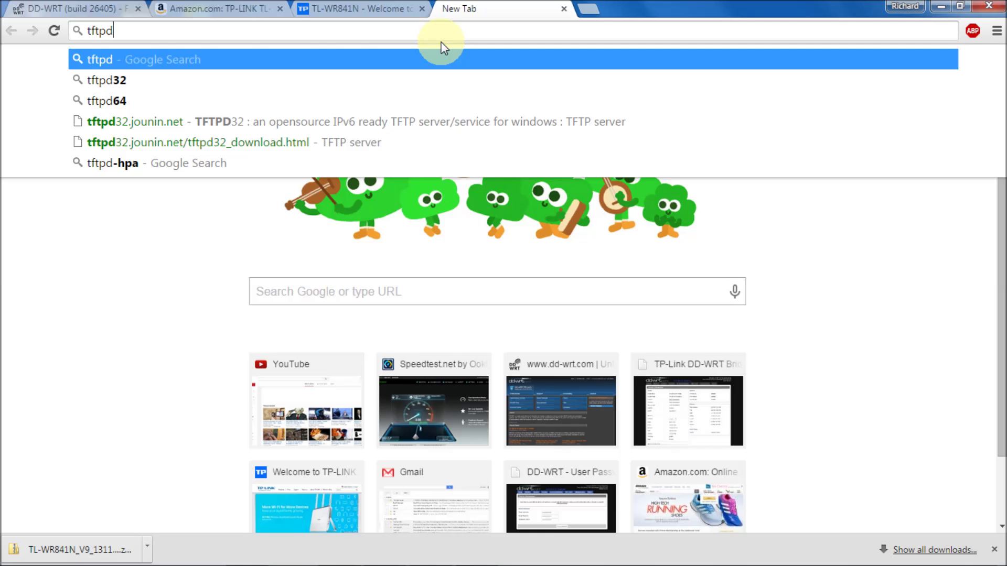
pyautogui.press('Return')
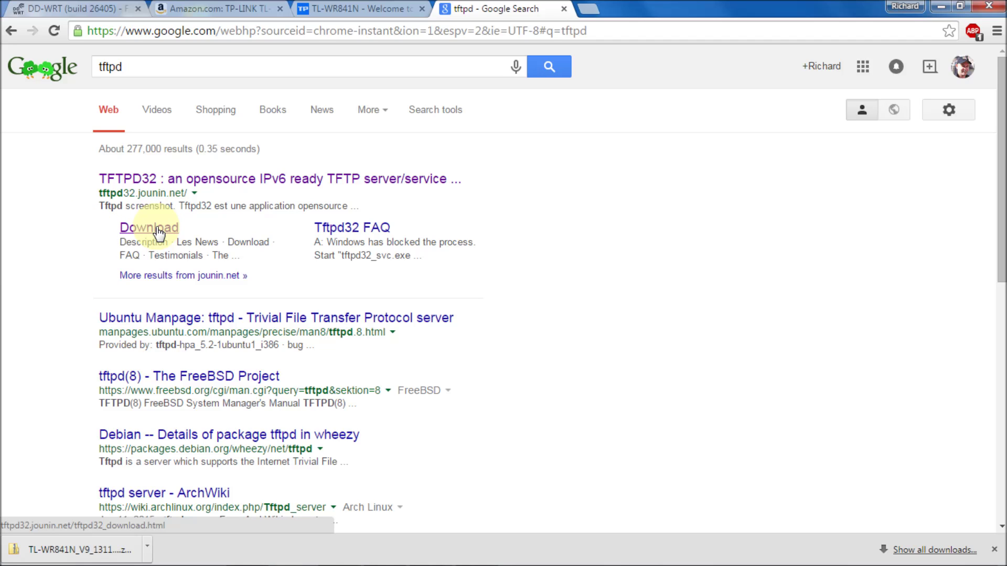
pyautogui.click(158, 232)
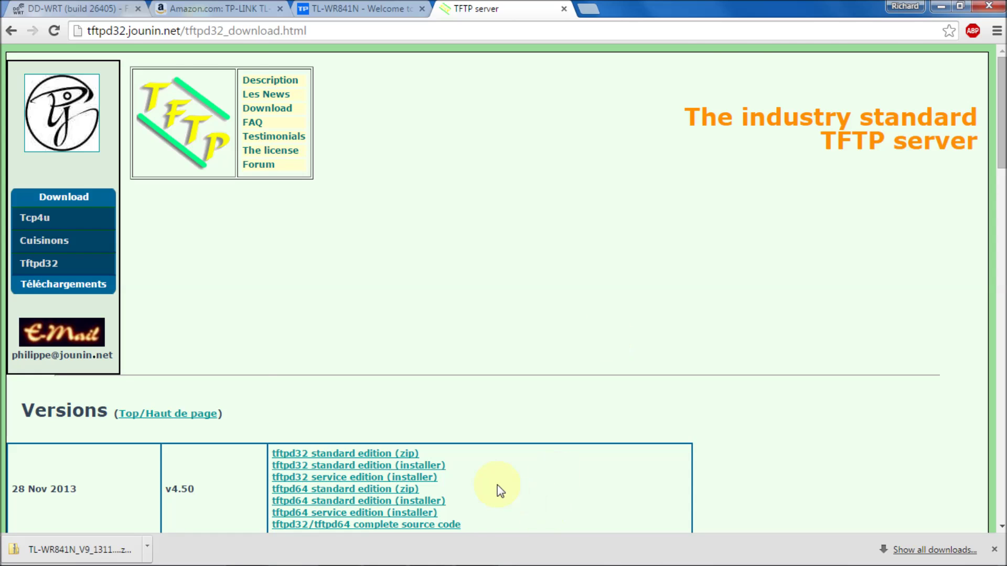
pyautogui.scroll(-1, 500, 491)
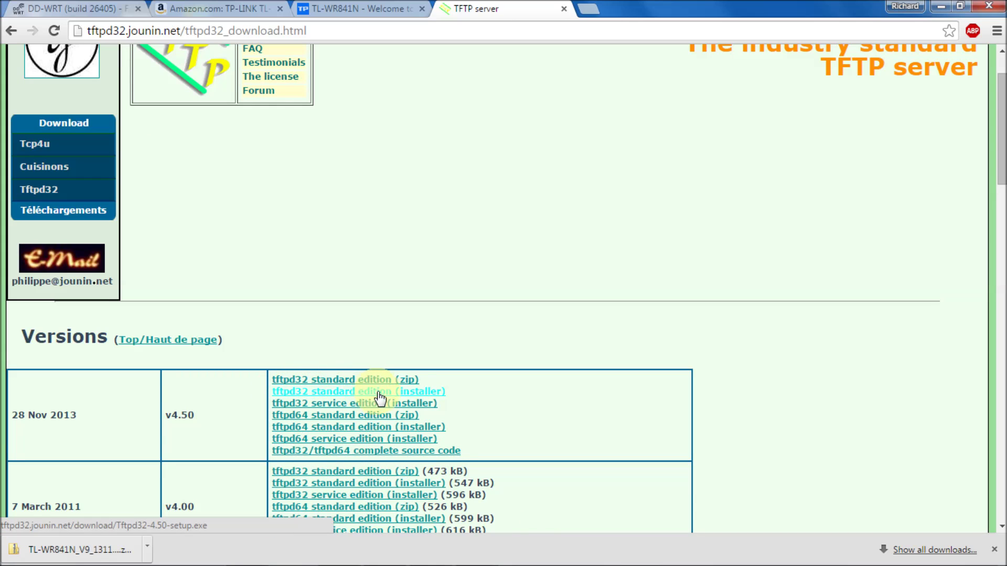
pyautogui.click(430, 396)
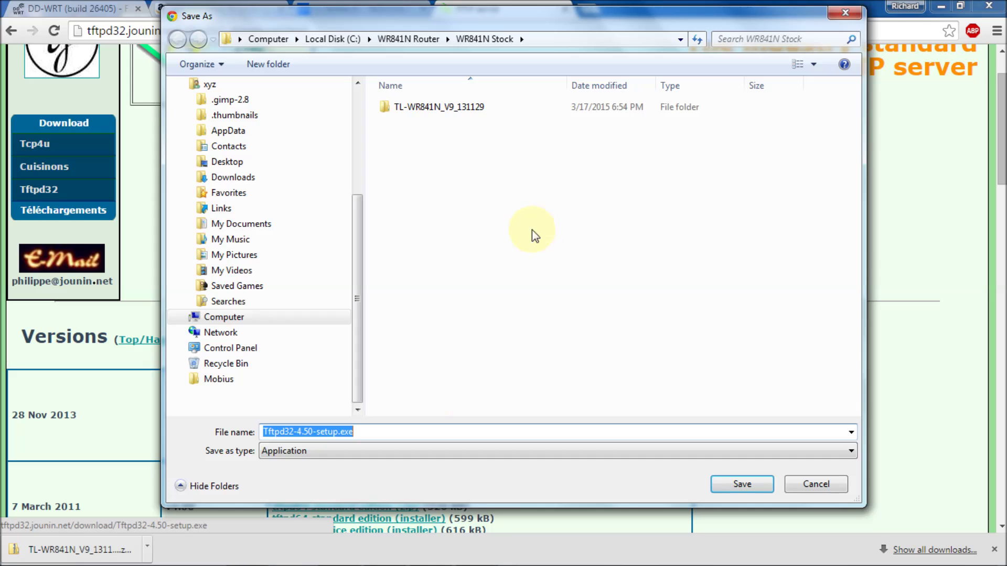
pyautogui.click(447, 149)
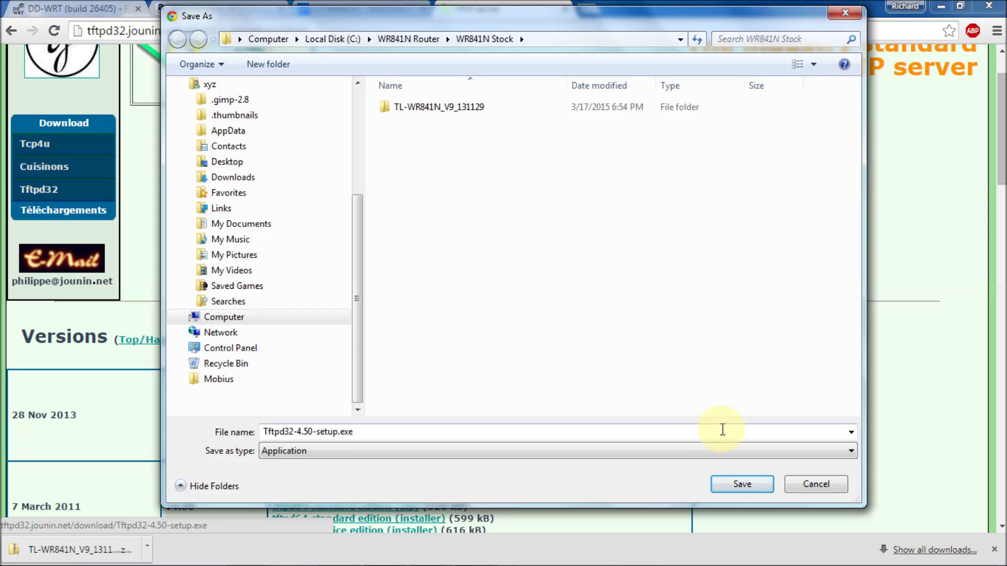
pyautogui.click(744, 489)
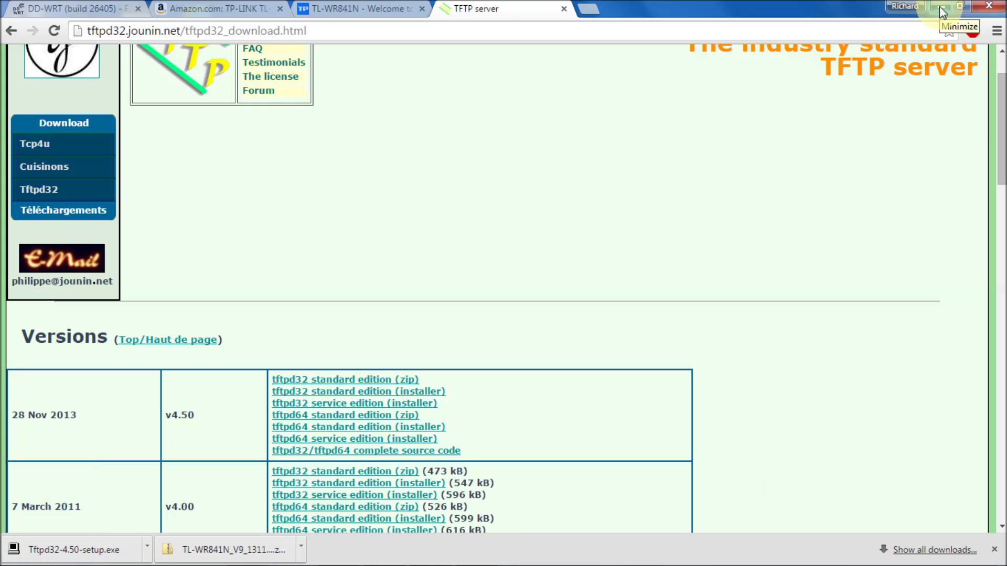
# - Minimize Chrome and open C:\WR841N Router\WR841N Stock in Windows Explorer
pyautogui.click(942, 13)
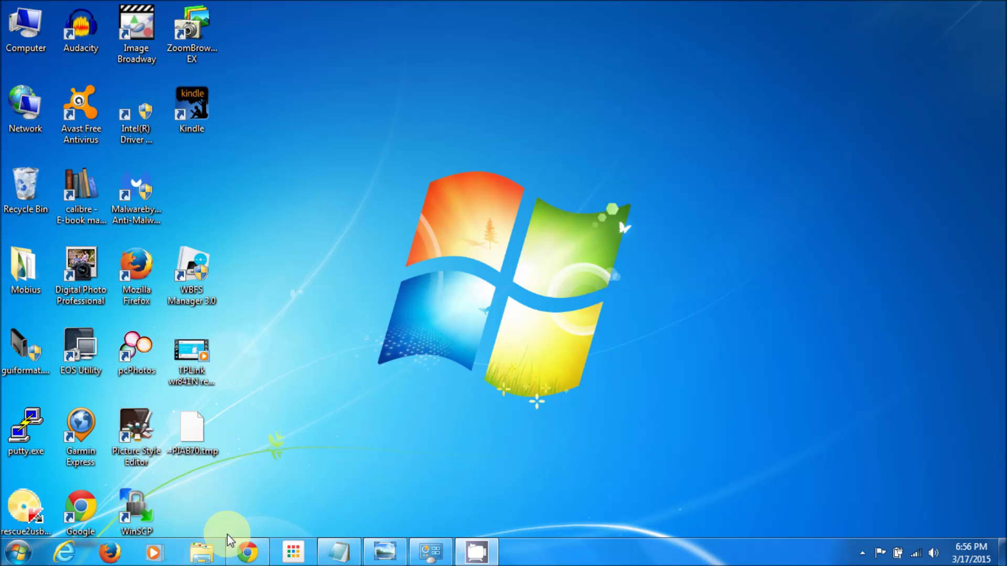
pyautogui.click(212, 555)
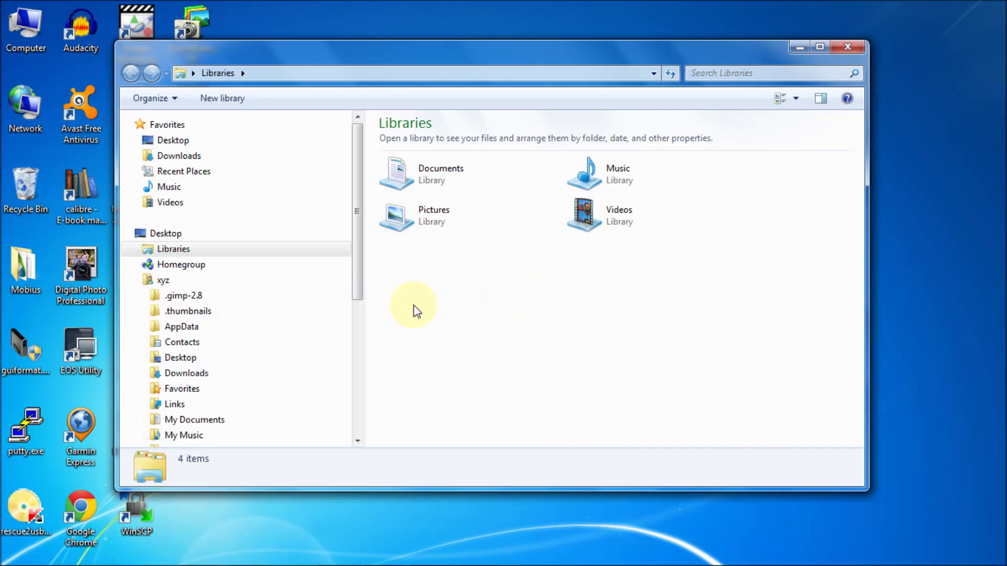
pyautogui.moveTo(353, 271); pyautogui.dragTo(354, 427)
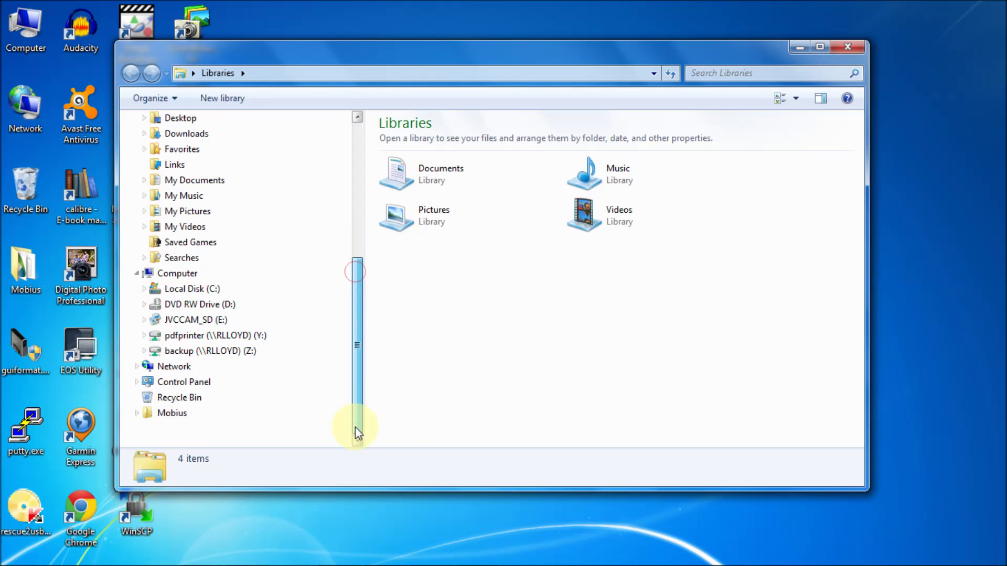
pyautogui.click(219, 294)
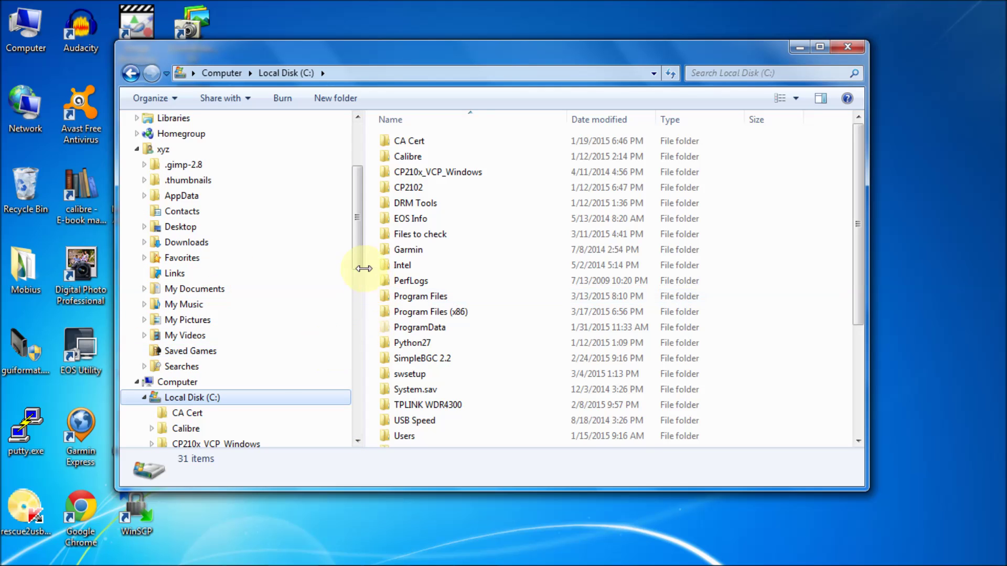
pyautogui.moveTo(359, 262); pyautogui.dragTo(368, 422)
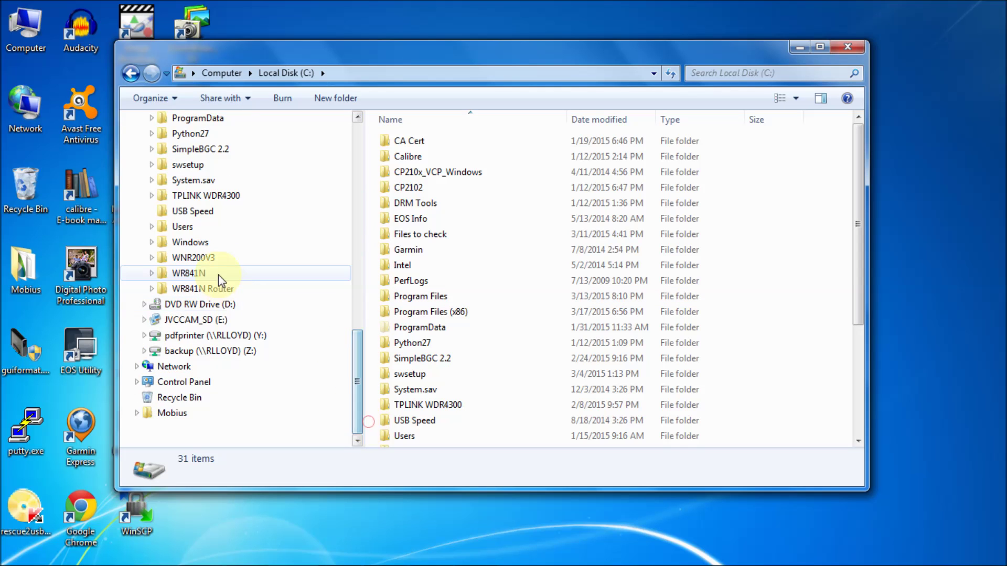
pyautogui.click(215, 289)
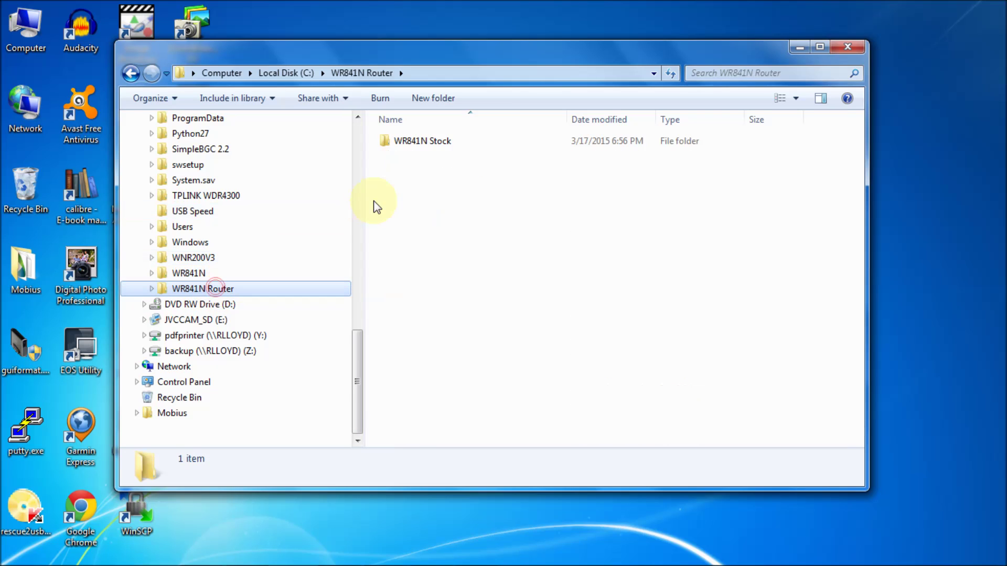
pyautogui.doubleClick(425, 142)
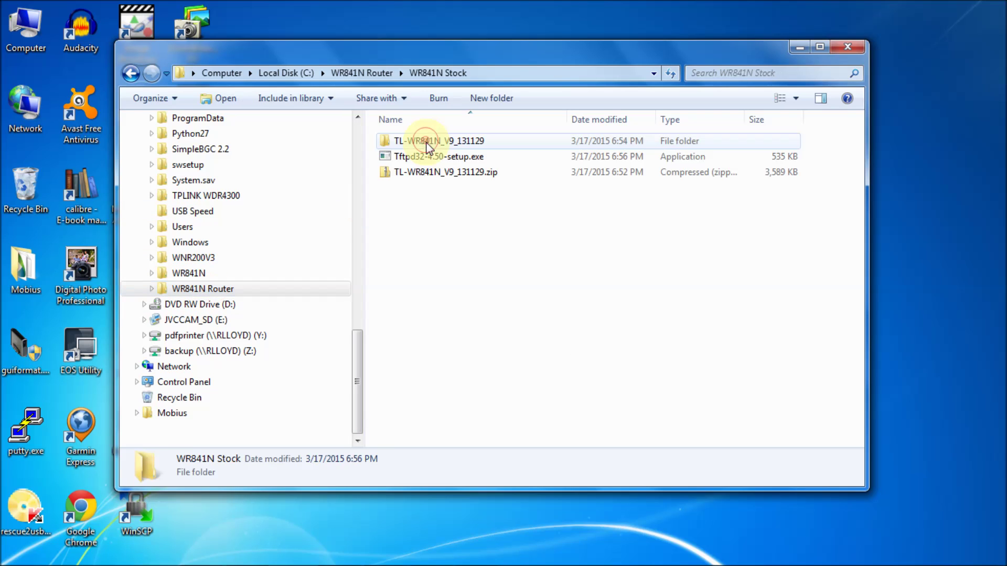
# - Run Tftpd32-4.50-setup.exe, accept the licence, and install to the default folder
pyautogui.click(459, 158)
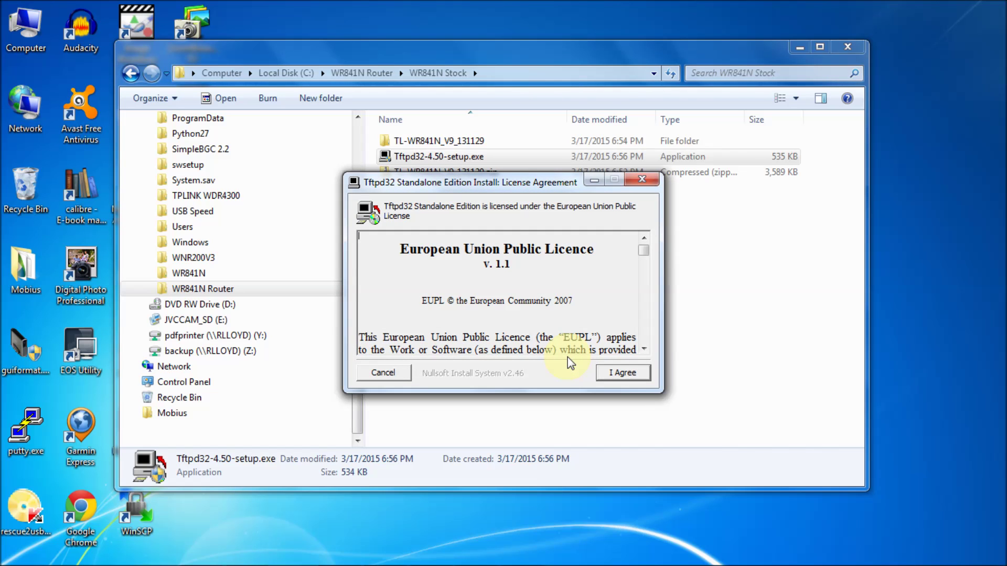
pyautogui.moveTo(524, 181); pyautogui.dragTo(449, 236)
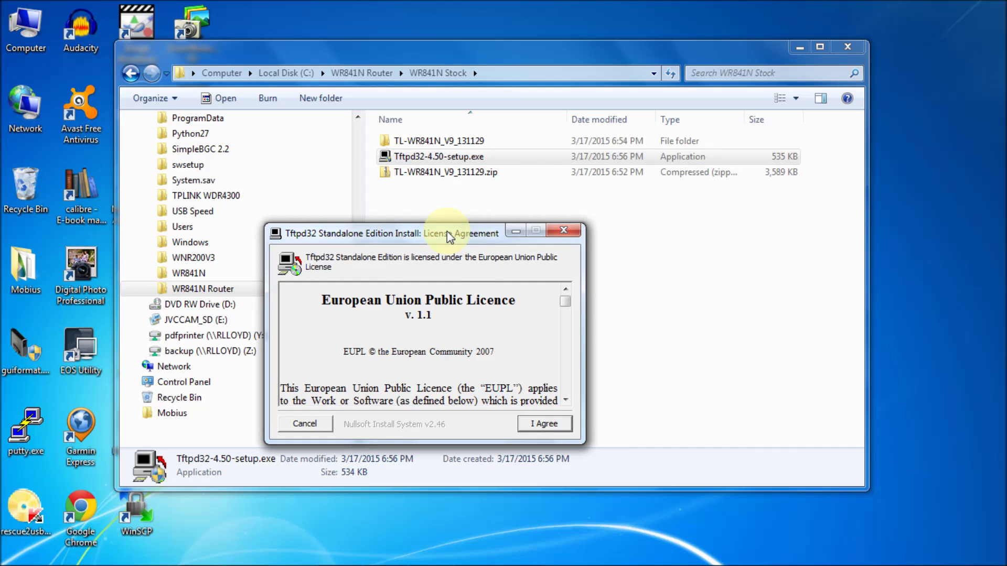
pyautogui.click(552, 423)
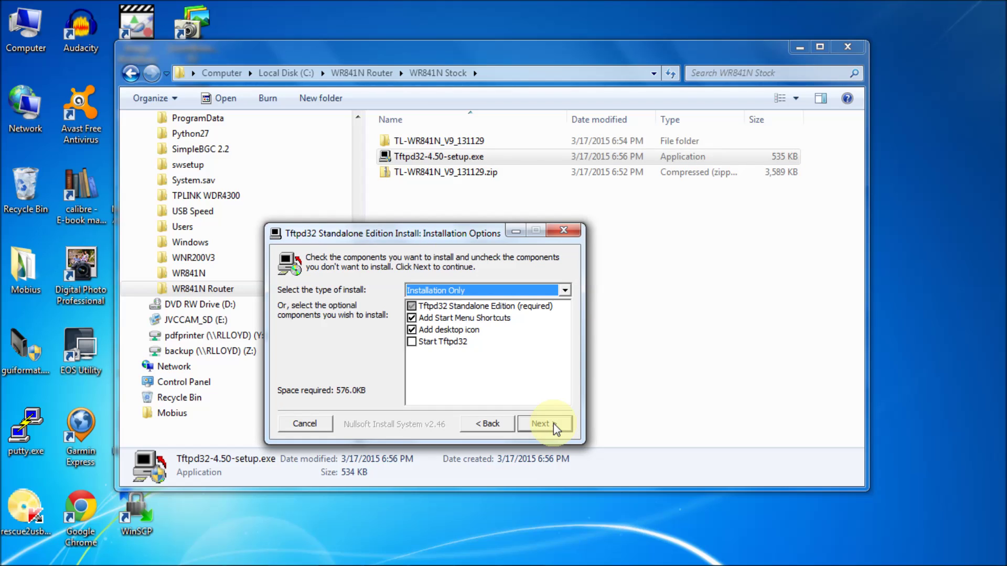
pyautogui.click(552, 423)
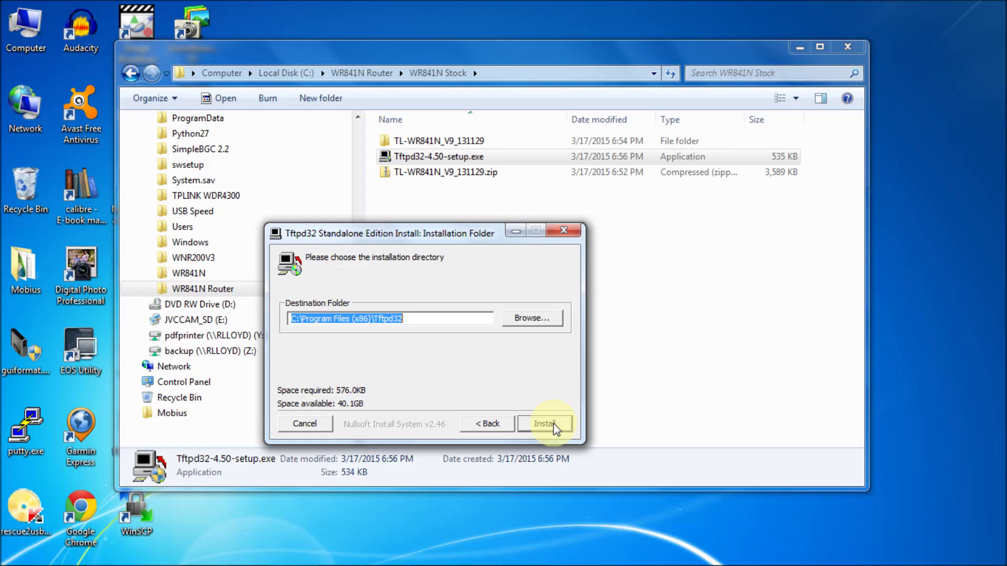
pyautogui.click(553, 424)
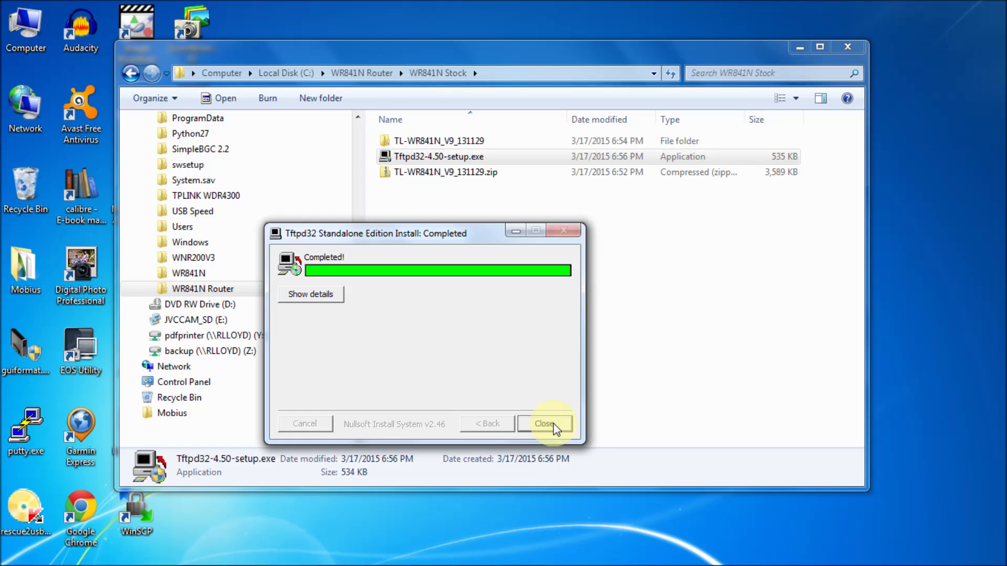
pyautogui.click(553, 423)
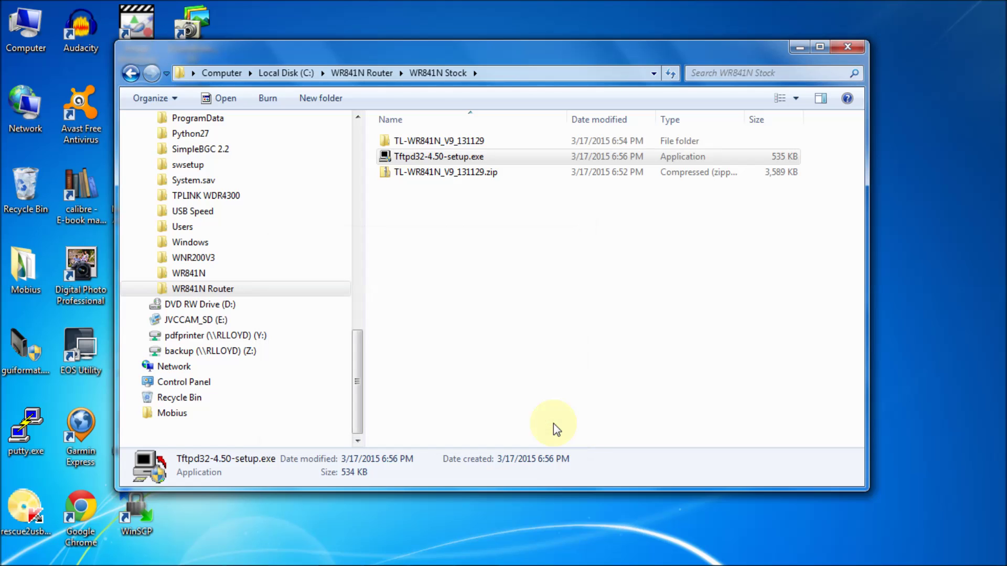
# - Minimize Explorer and move the Tftpd32 desktop shortcut to an open spot
pyautogui.click(798, 47)
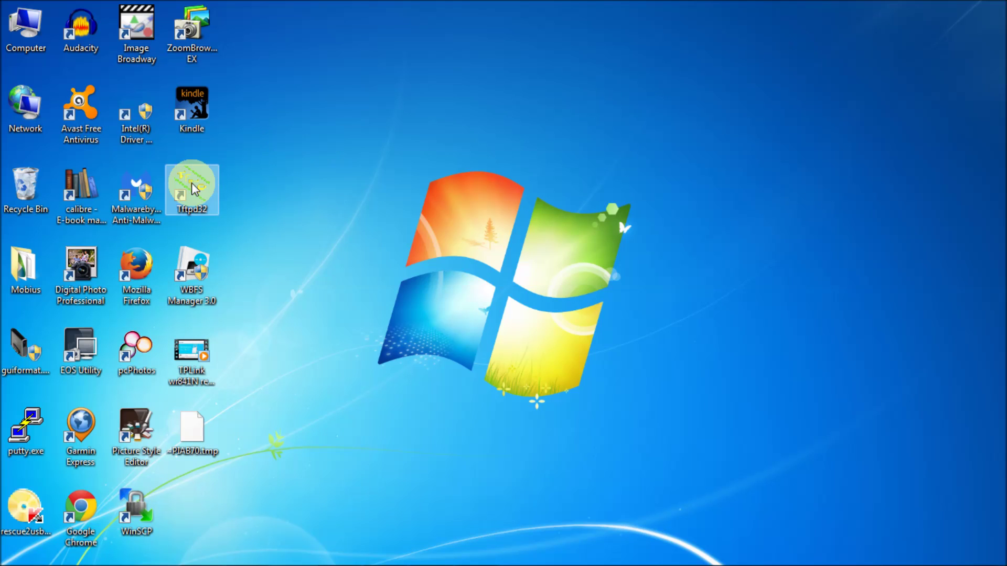
pyautogui.moveTo(193, 187); pyautogui.dragTo(380, 88)
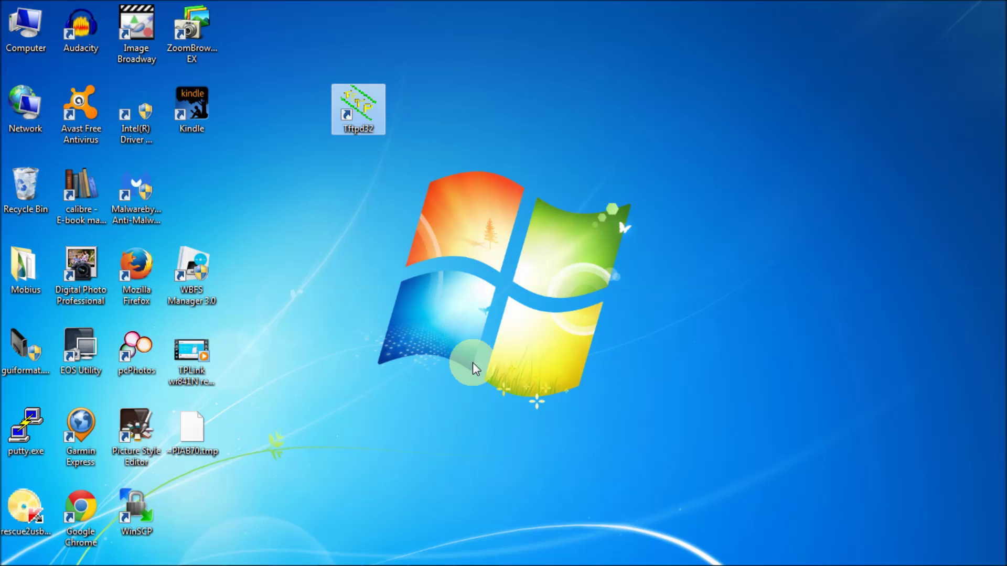
pyautogui.moveTo(691, 564)
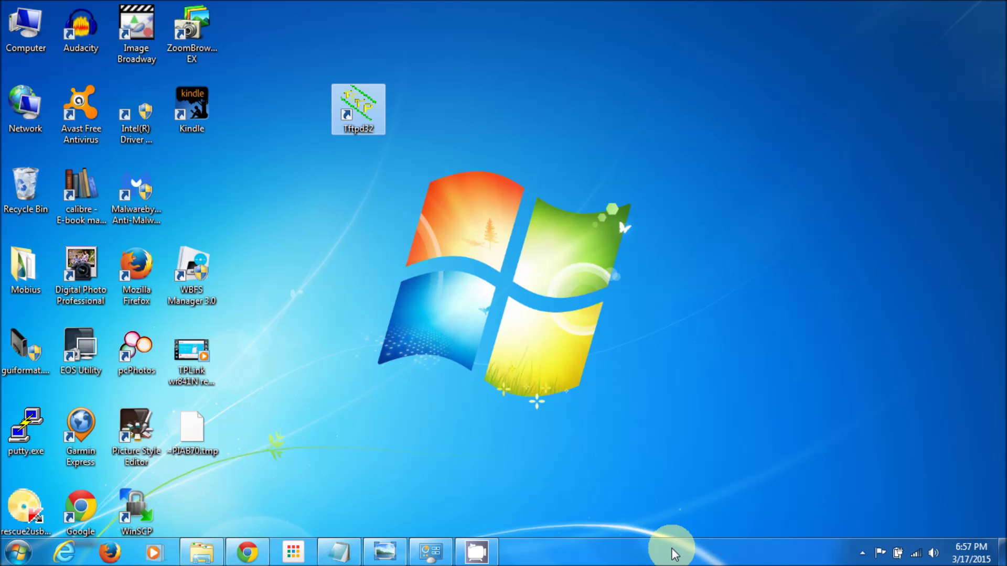
pyautogui.click(901, 505)
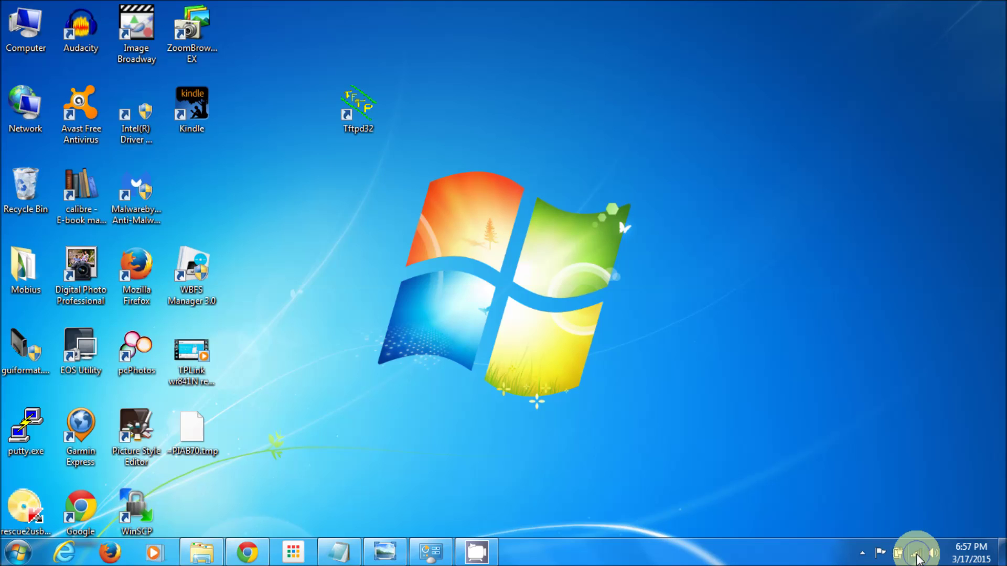
# - From the network tray icon, open Network and Sharing Center's Change adapter settings
pyautogui.rightClick(916, 559)
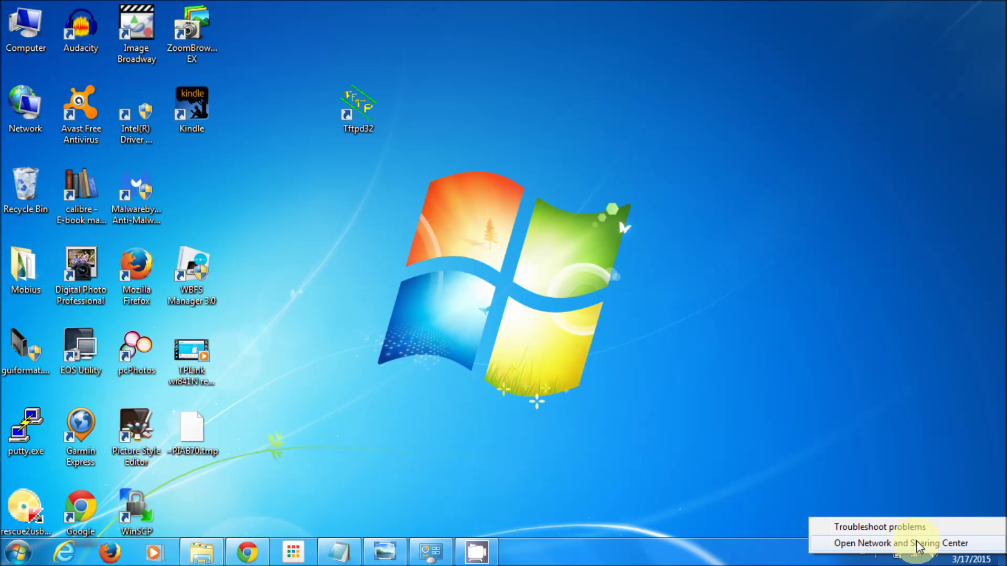
pyautogui.click(917, 545)
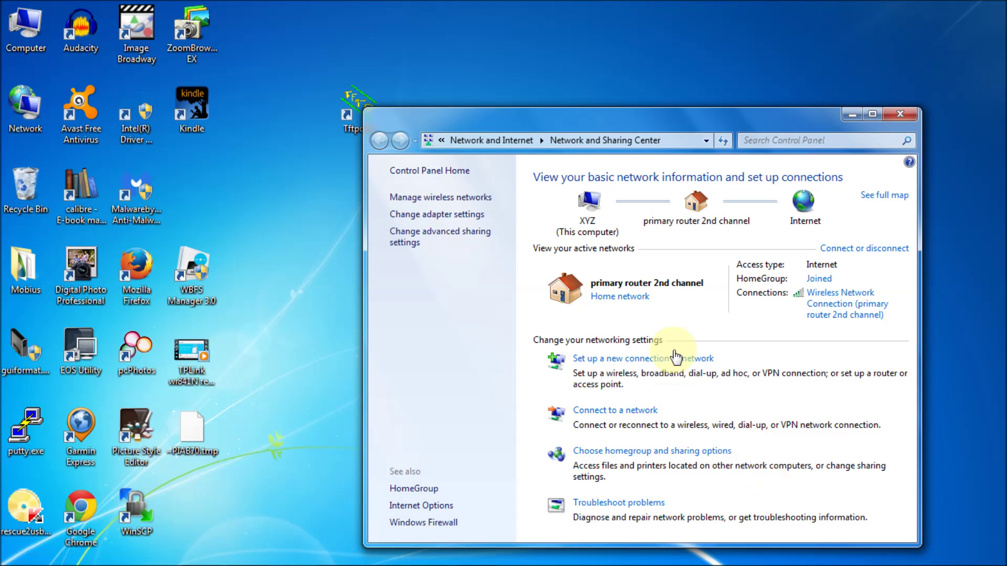
pyautogui.click(464, 214)
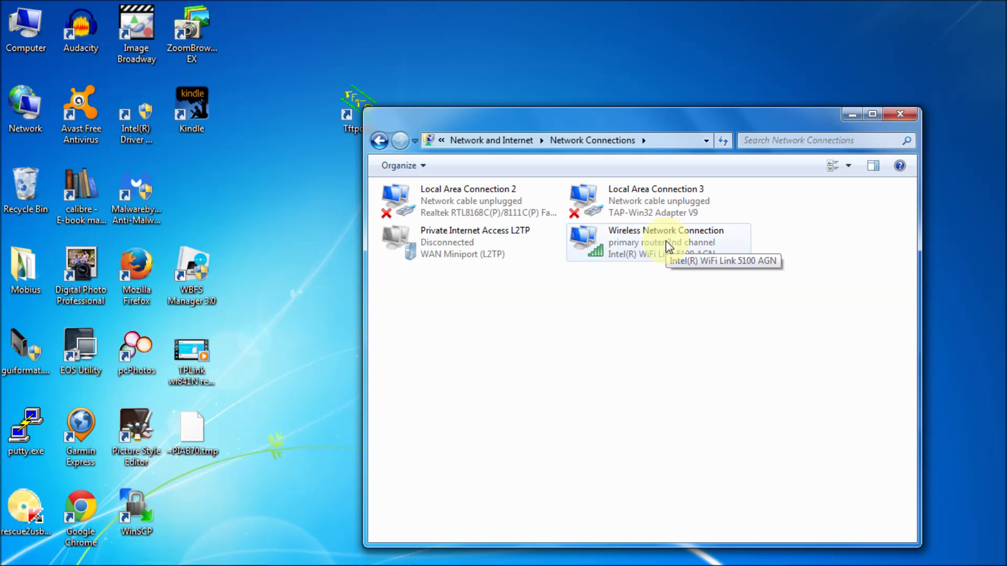
pyautogui.moveTo(315, 562)
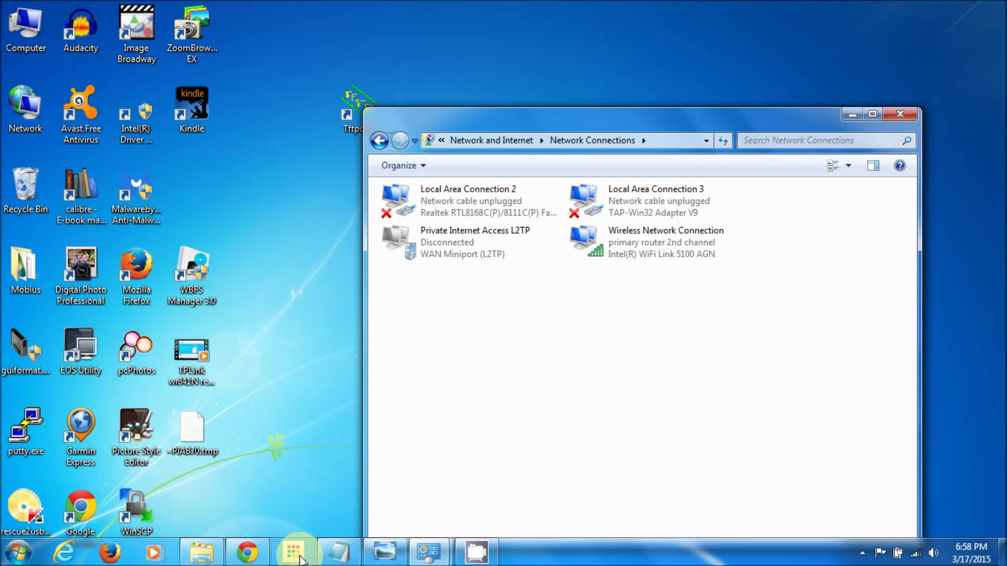
pyautogui.click(371, 556)
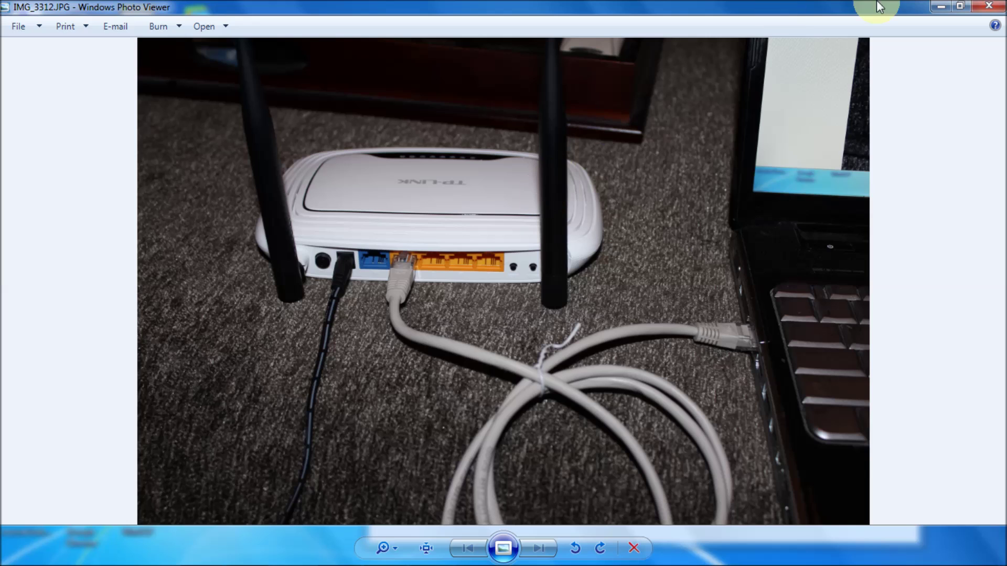
pyautogui.click(943, 8)
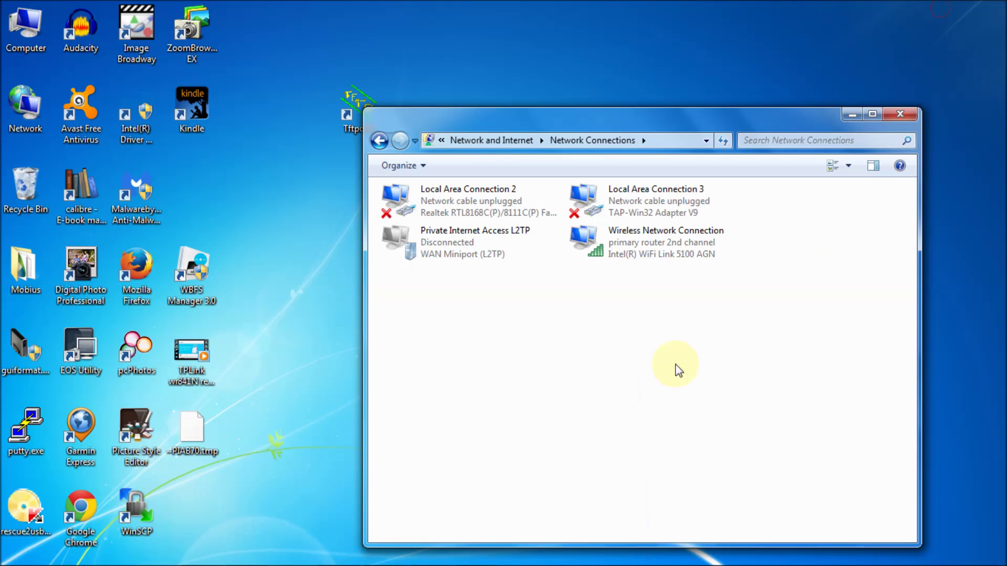
# - Disable the Wireless Network Connection adapter from its right-click menu
pyautogui.rightClick(660, 244)
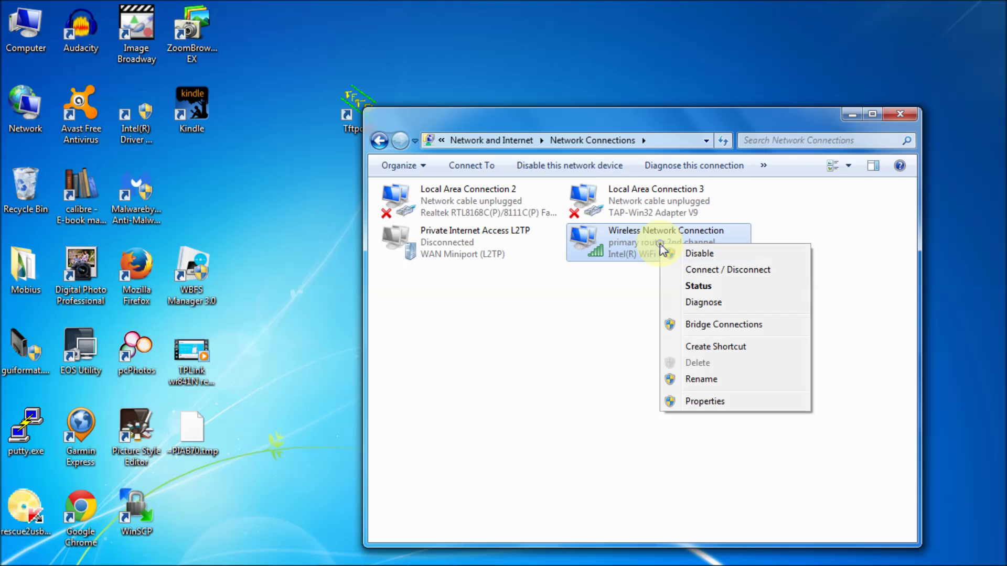
pyautogui.click(699, 254)
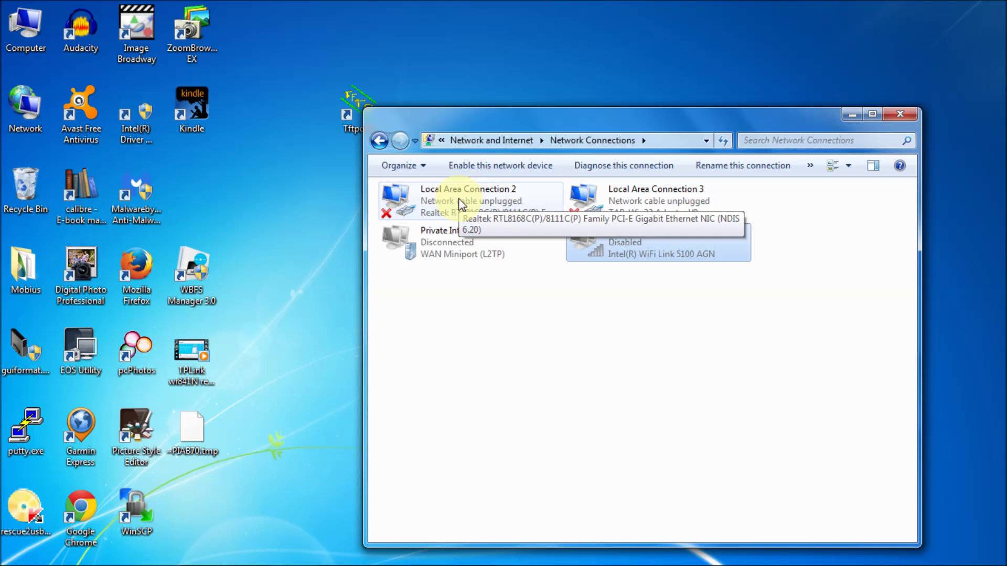
# - Open Local Area Connection 2's properties and TCP/IPv4 settings, closing them unchanged
pyautogui.rightClick(460, 200)
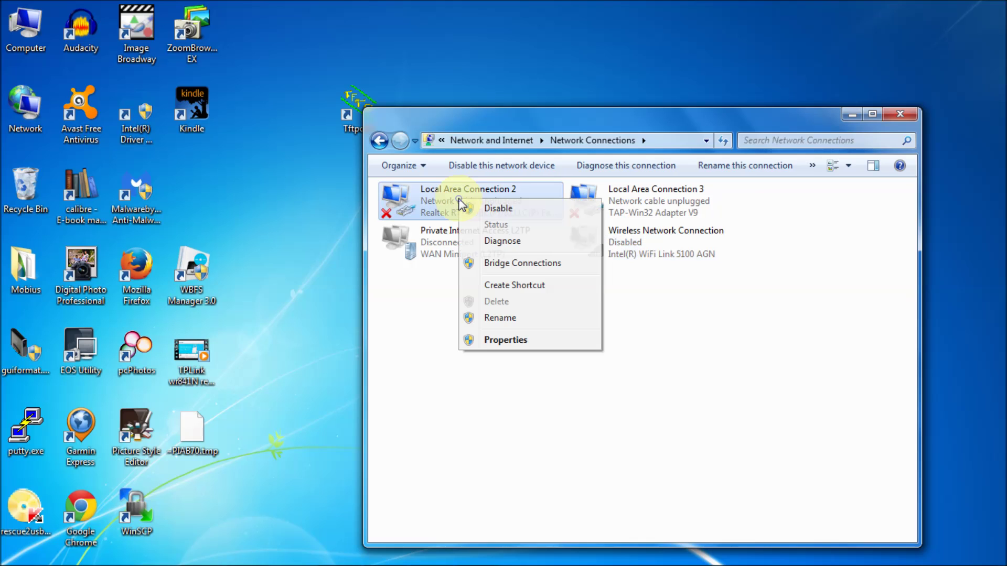
pyautogui.click(507, 342)
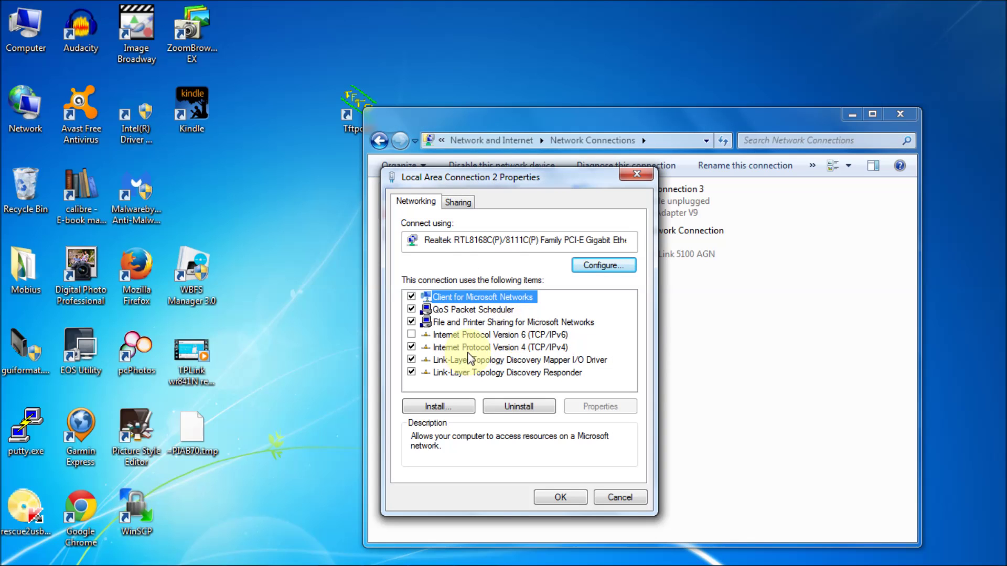
pyautogui.click(478, 346)
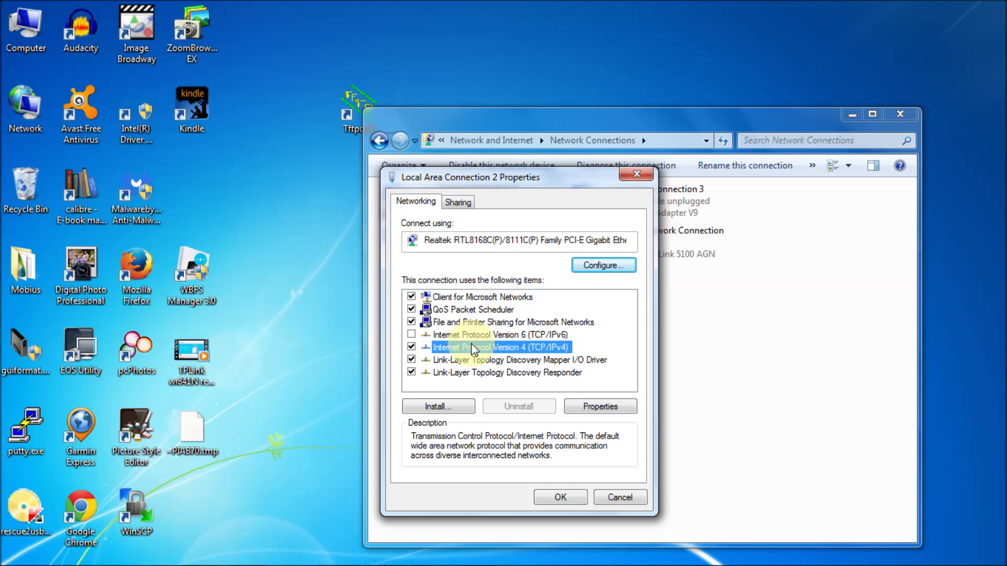
pyautogui.click(598, 497)
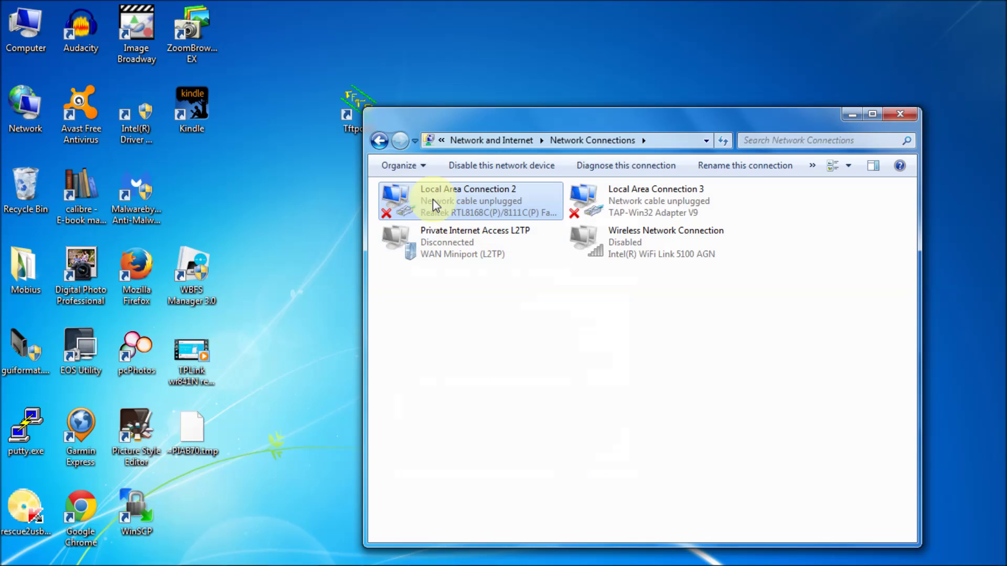
pyautogui.rightClick(432, 200)
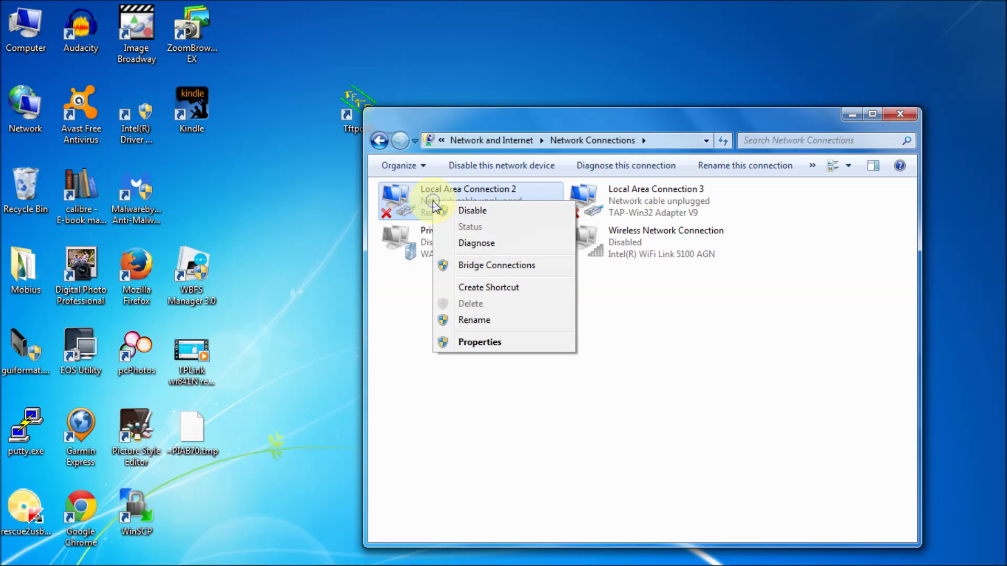
pyautogui.click(489, 344)
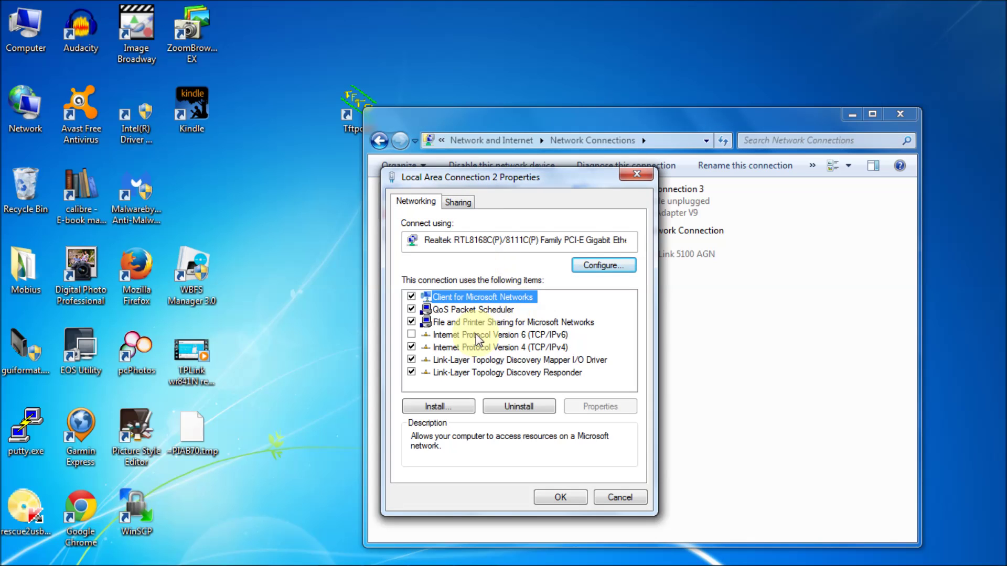
pyautogui.doubleClick(478, 346)
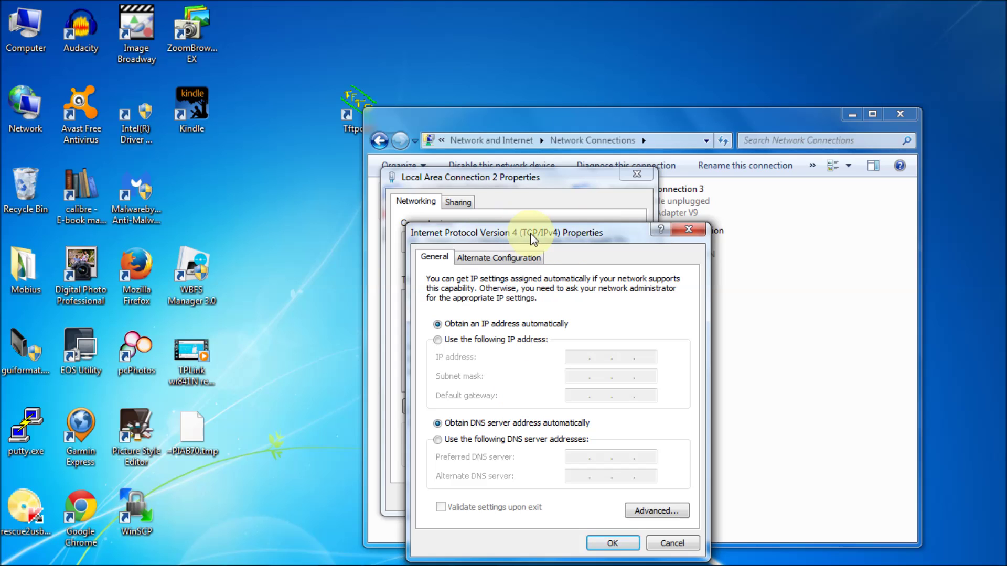
pyautogui.click(687, 229)
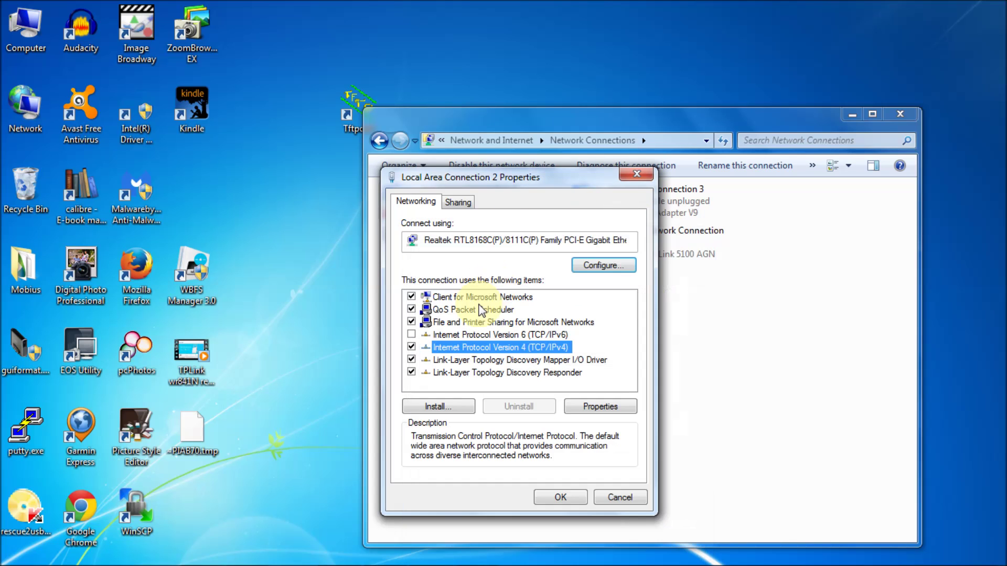
# - Give Local Area Connection 2 static IP 192.168.0.66, mask 255.255.255.0, and apply
pyautogui.doubleClick(481, 348)
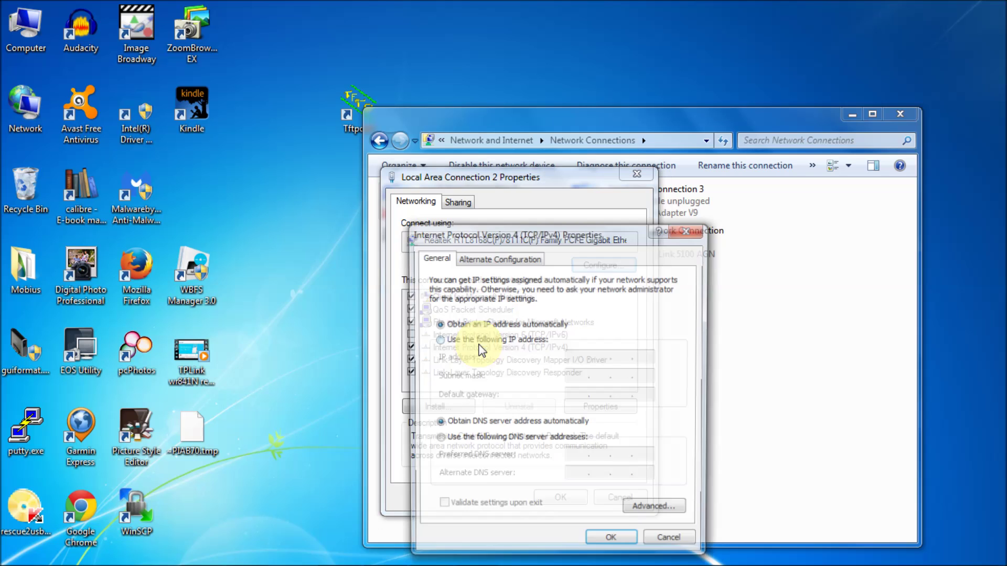
pyautogui.click(437, 340)
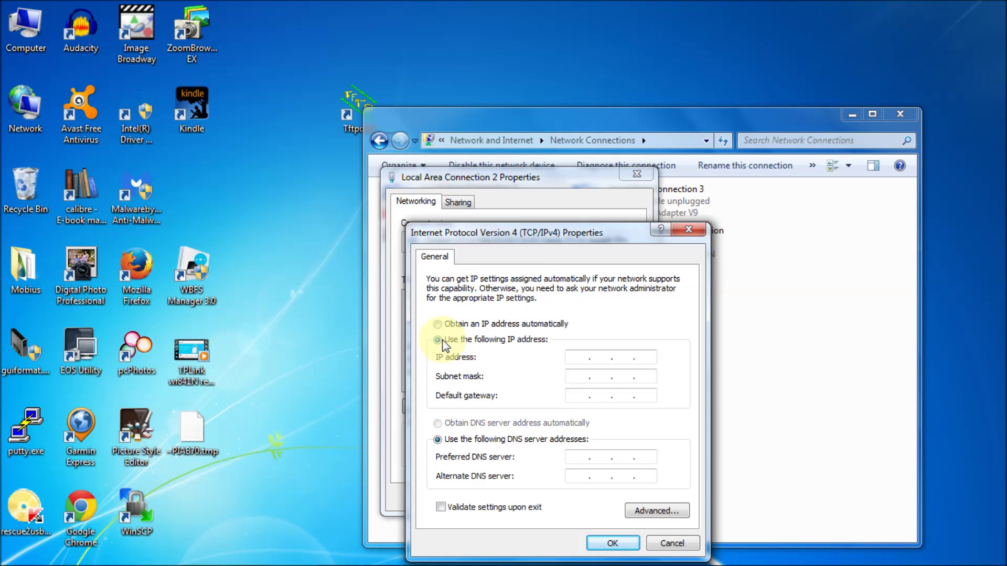
pyautogui.click(580, 357)
pyautogui.write('192.168.0.66')
pyautogui.click(600, 376)
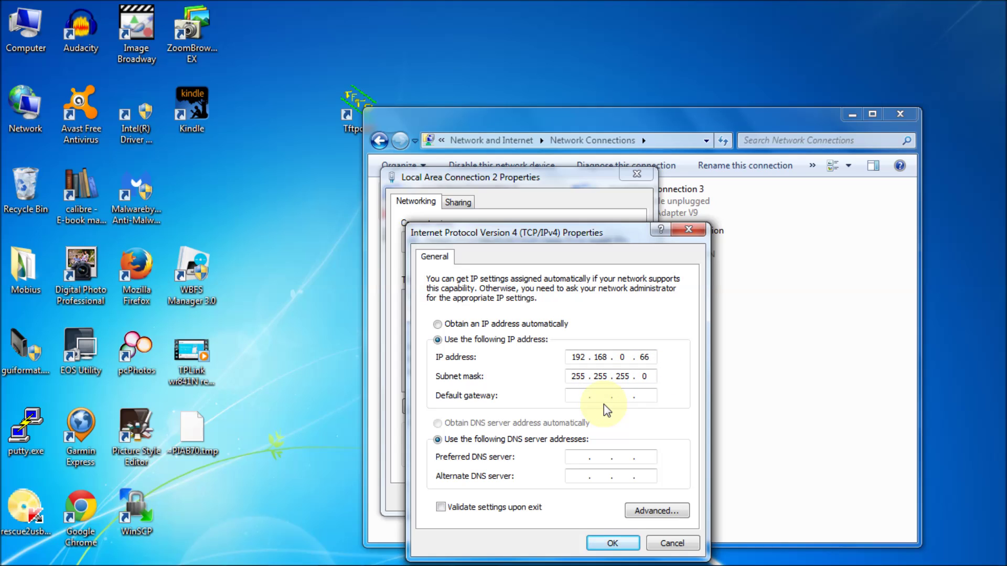
pyautogui.click(623, 544)
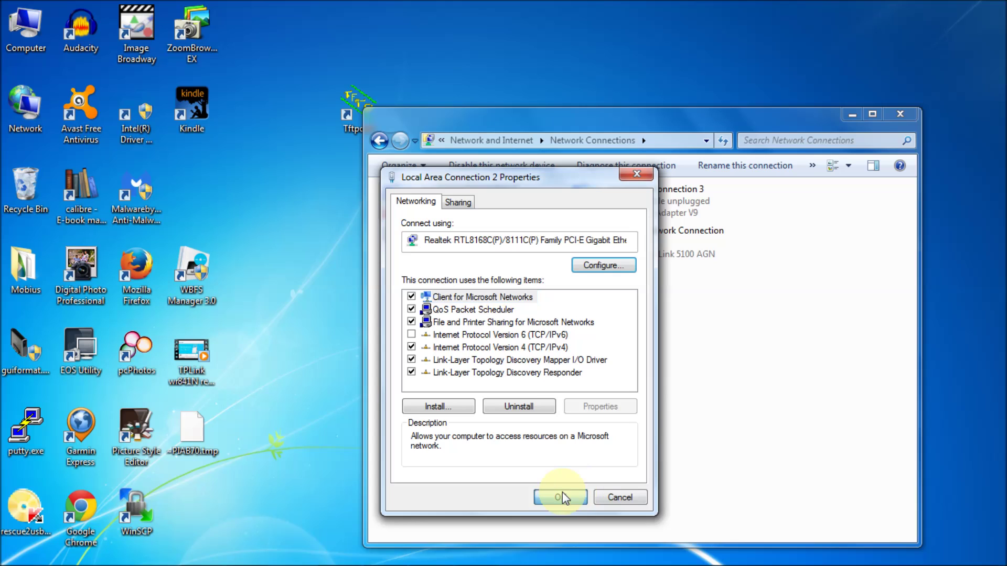
pyautogui.click(562, 498)
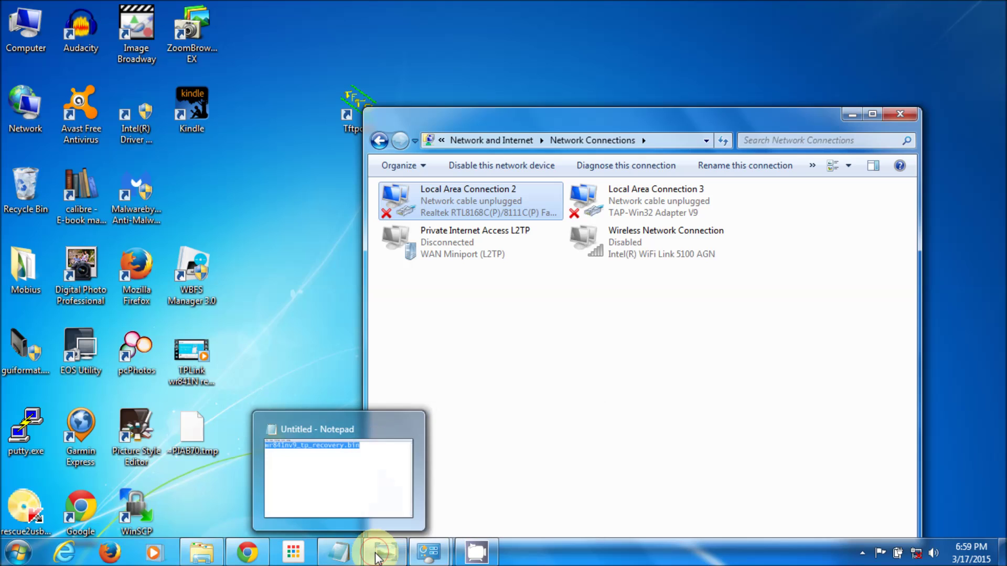
# - Check the router cabling photo, then minimize it and the Network Connections window
pyautogui.click(377, 555)
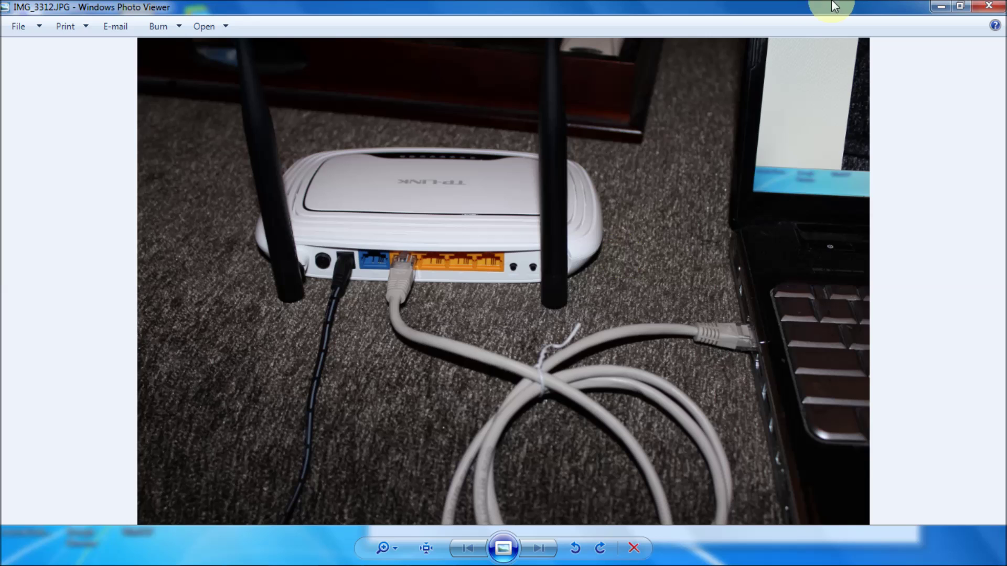
pyautogui.click(941, 7)
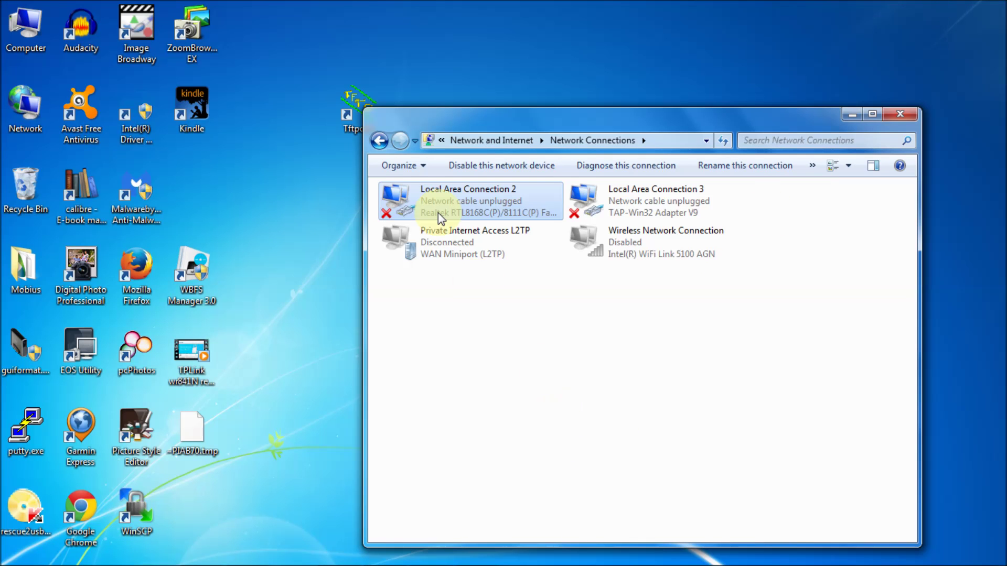
pyautogui.click(469, 129)
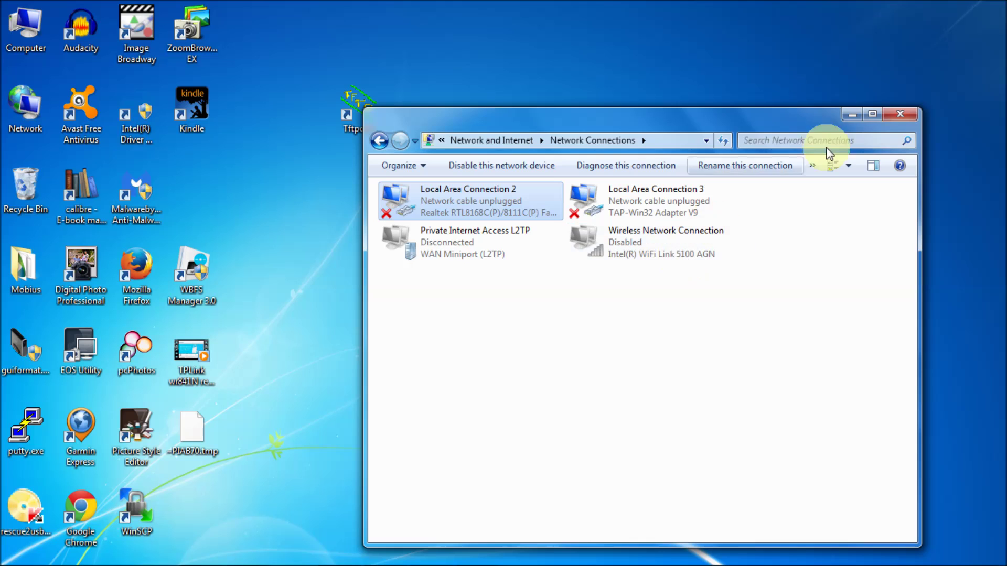
pyautogui.click(851, 117)
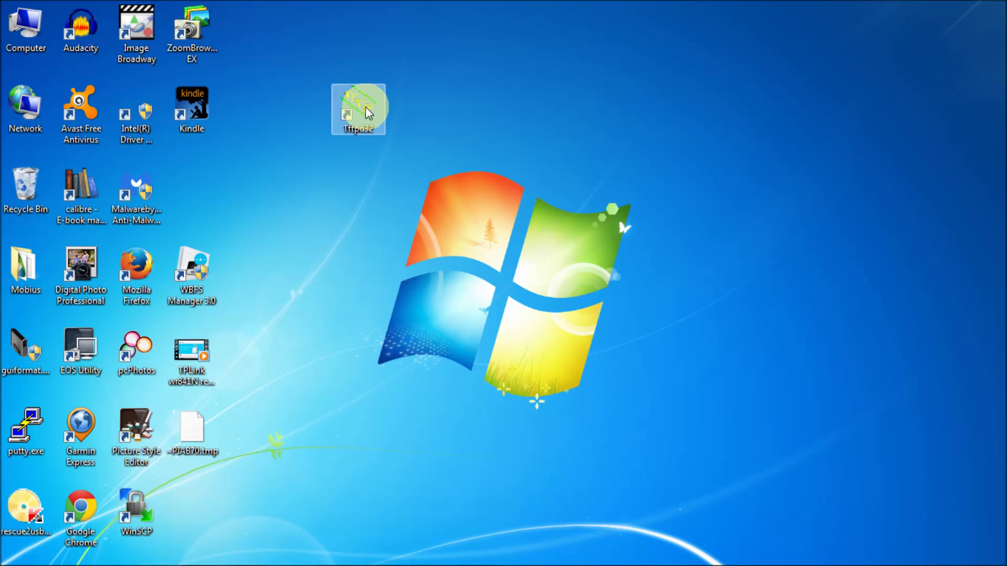
# - Launch Tftpd32 and set its directory to C:\WR841N Router\WR841N Stock\TL-WR841N_V9_131129
pyautogui.doubleClick(367, 111)
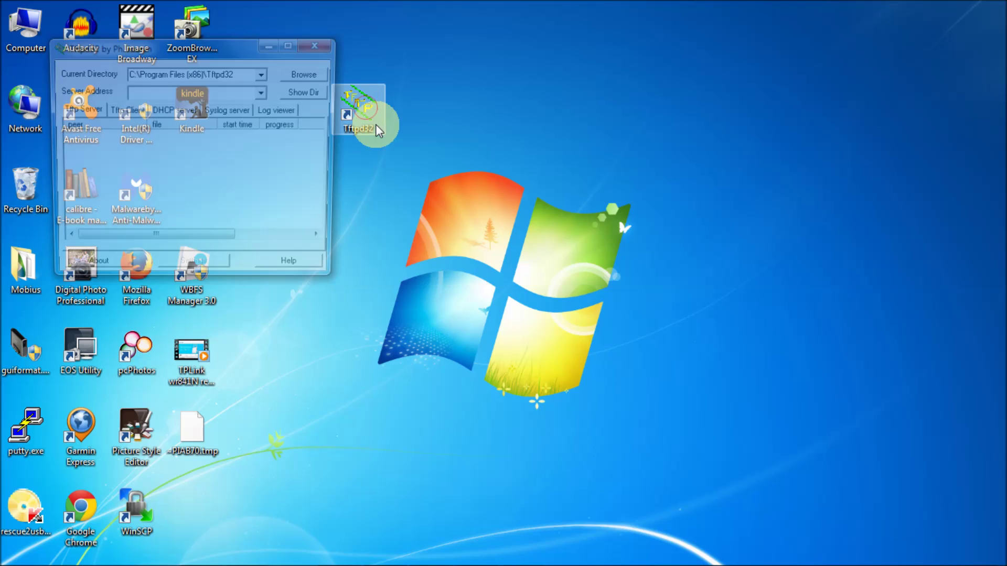
pyautogui.moveTo(214, 46); pyautogui.dragTo(675, 165)
pyautogui.click(767, 186)
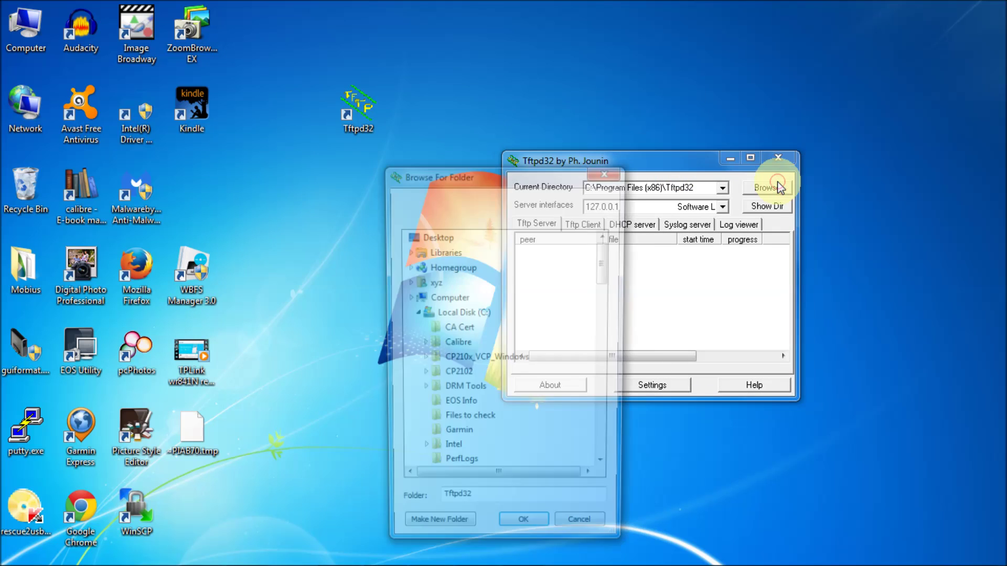
pyautogui.click(590, 282)
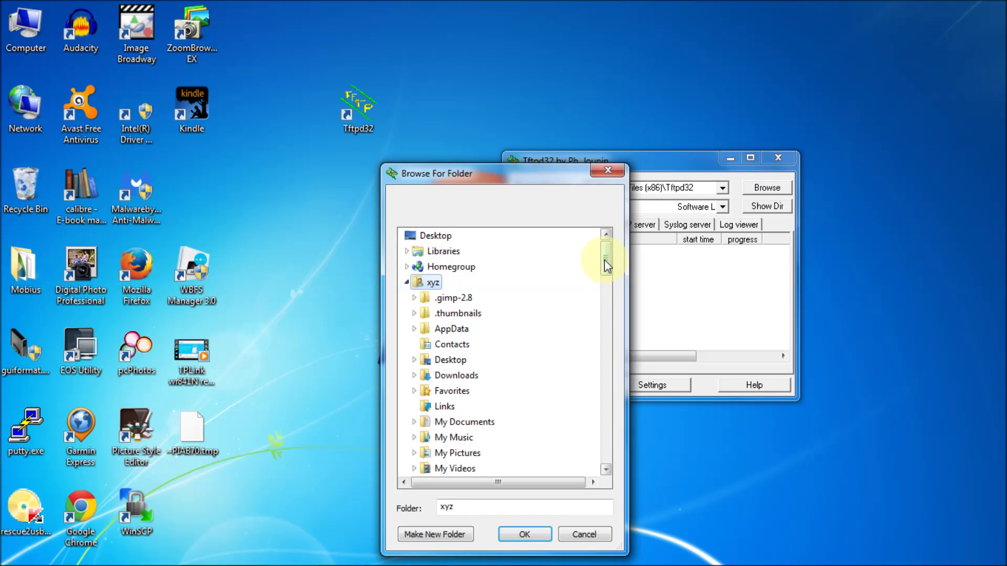
pyautogui.click(605, 395)
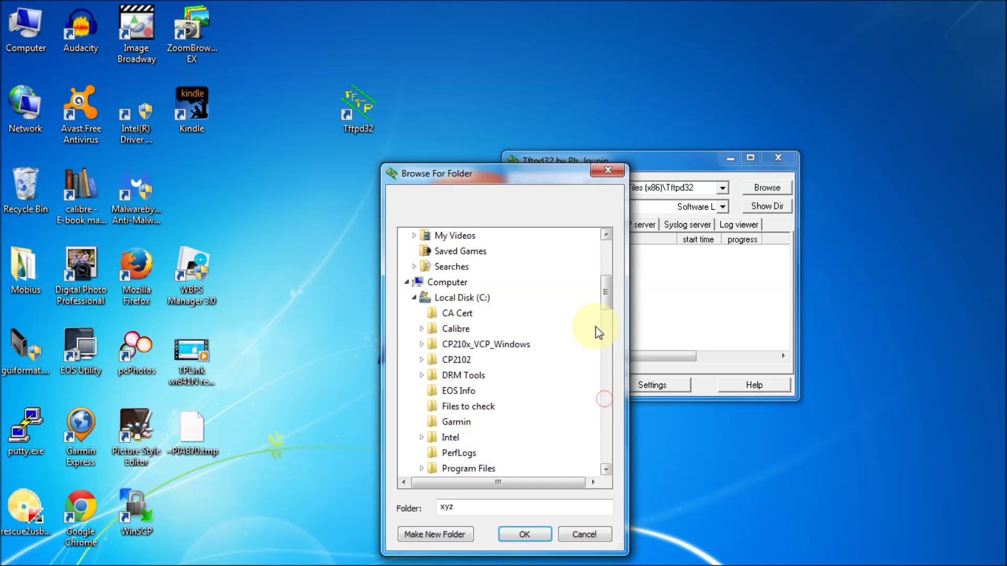
pyautogui.moveTo(609, 290); pyautogui.dragTo(609, 438)
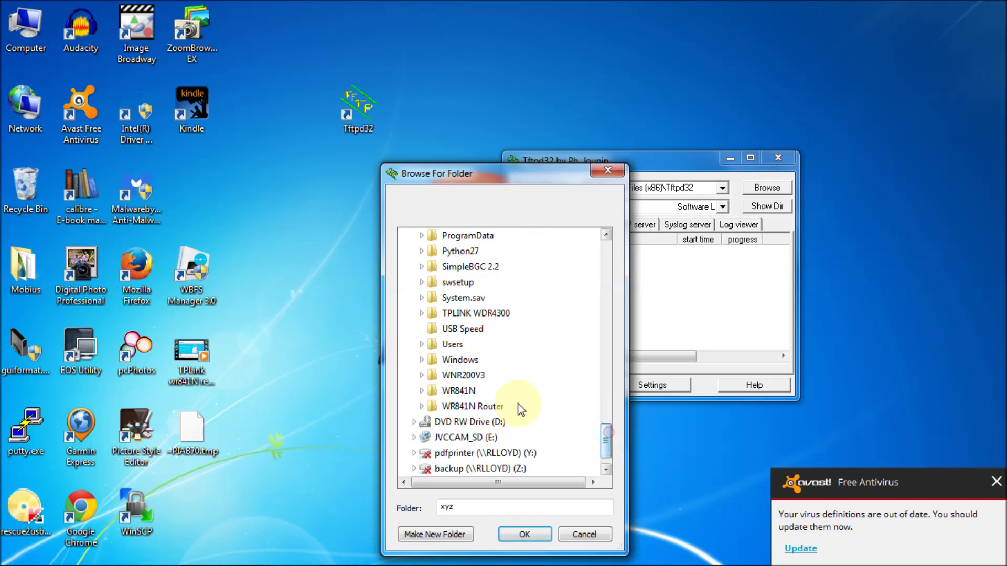
pyautogui.click(452, 344)
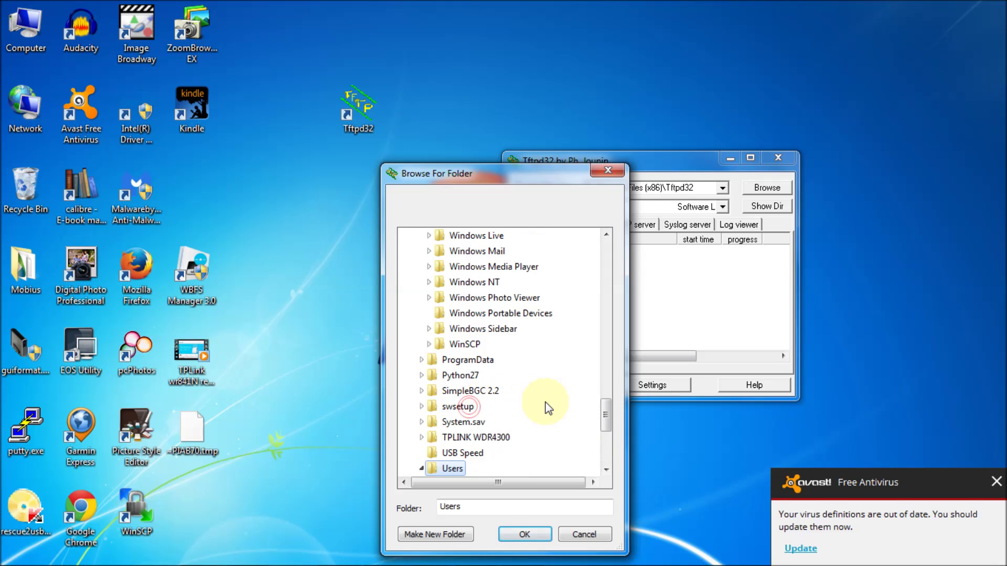
pyautogui.moveTo(604, 422); pyautogui.dragTo(605, 443)
pyautogui.click(490, 453)
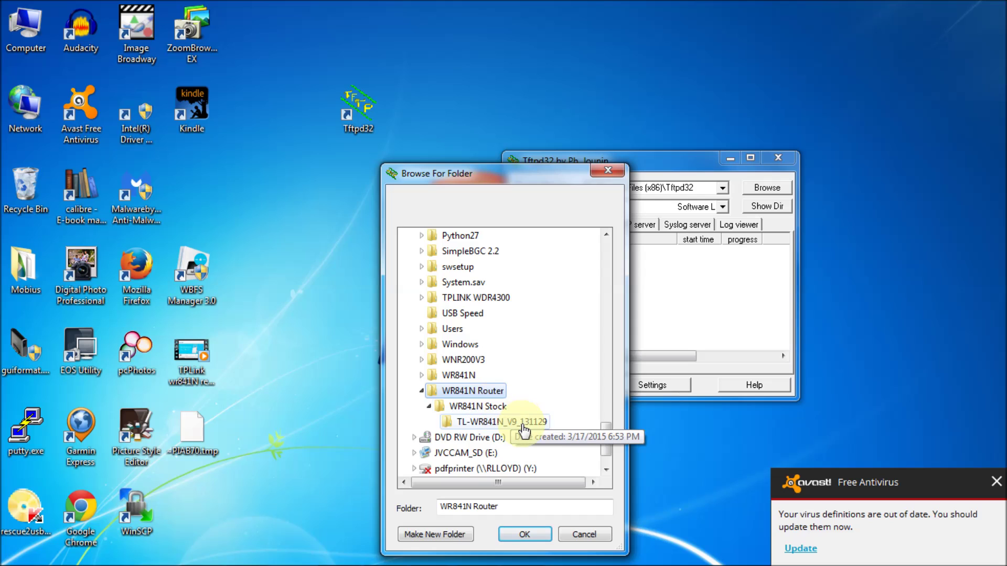
pyautogui.click(524, 426)
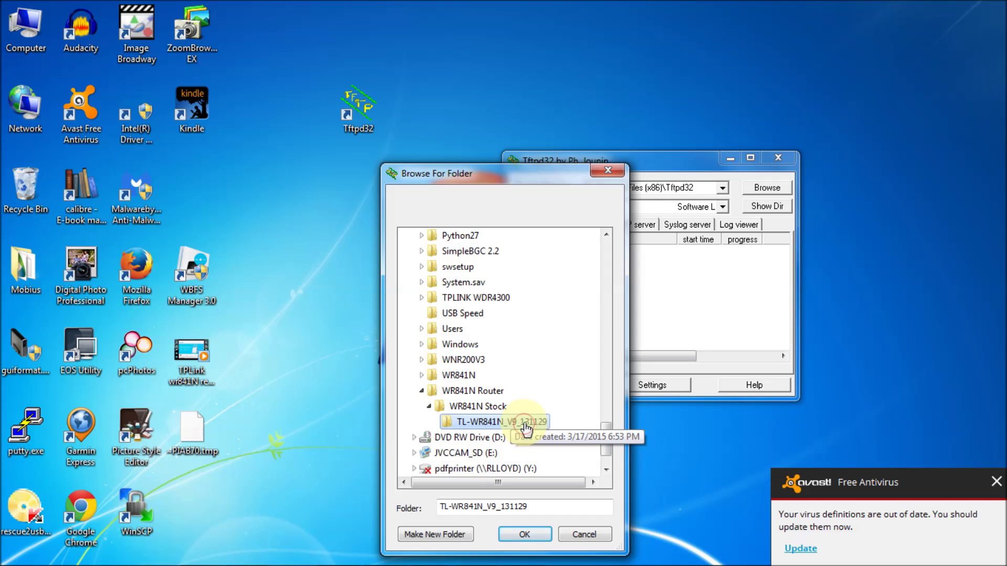
pyautogui.click(525, 533)
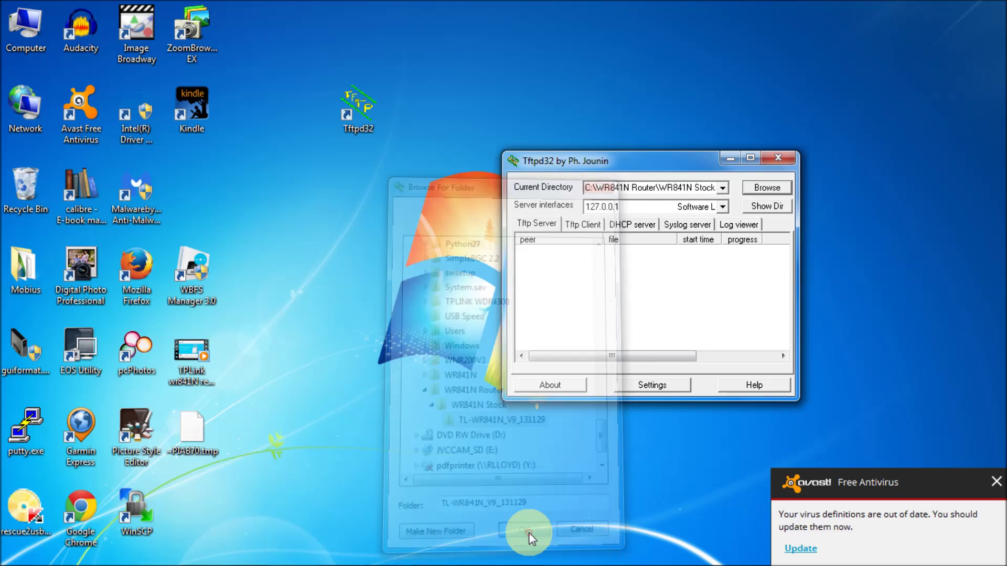
pyautogui.click(996, 481)
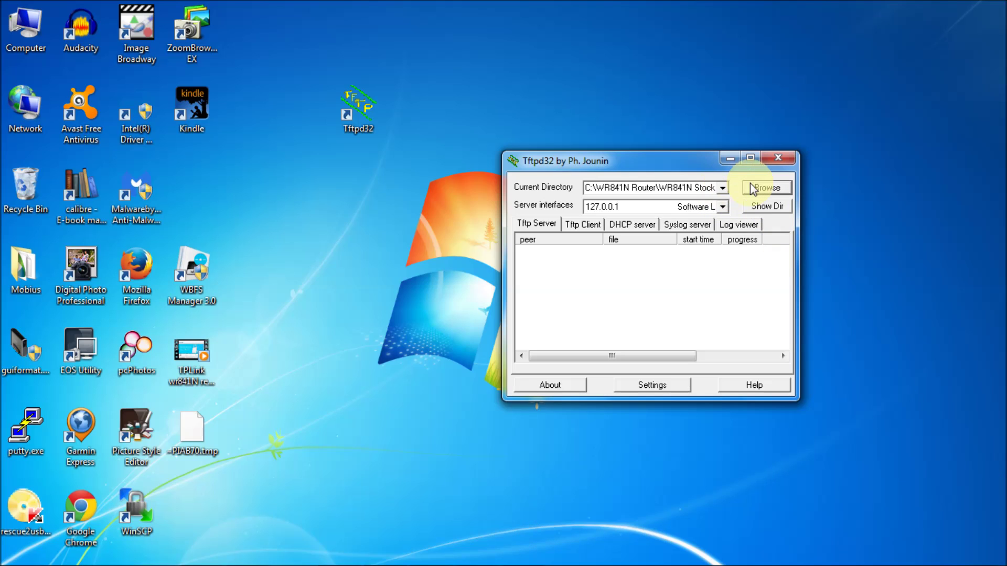
# - Confirm wr841nv9_tp_recovery.bin is listed, then bind Tftpd32 to the 192.168.0.66 interface
pyautogui.click(766, 208)
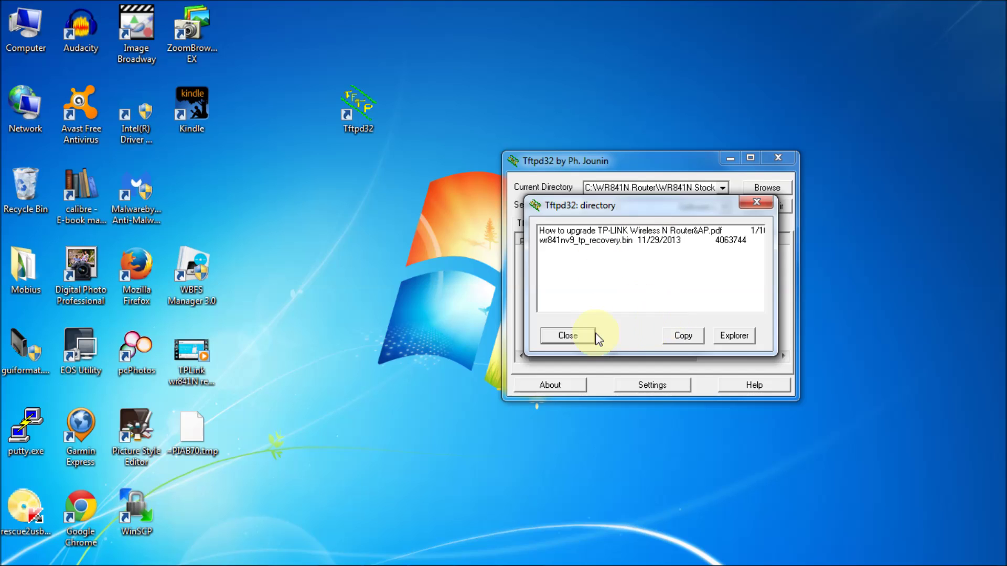
pyautogui.click(568, 338)
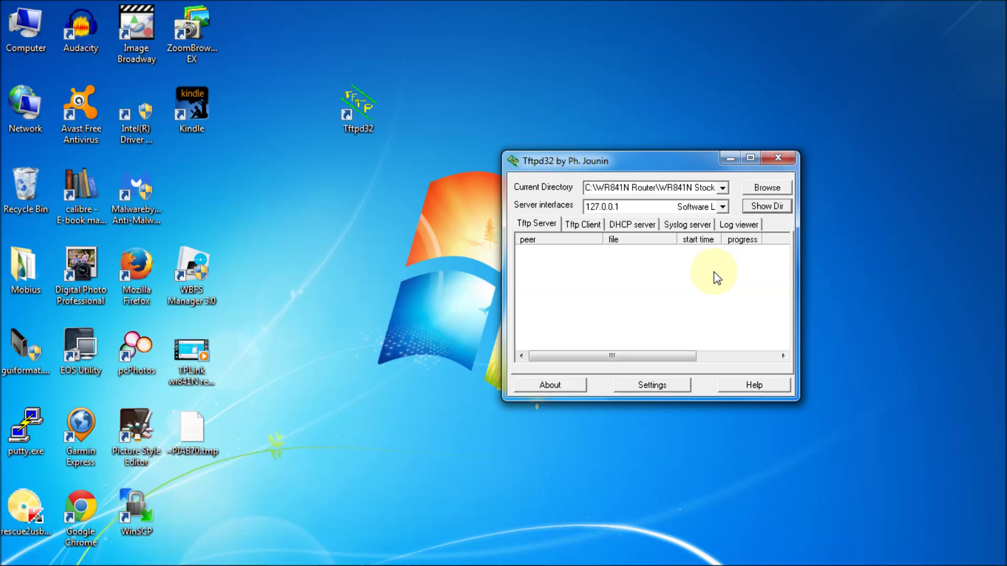
pyautogui.click(723, 206)
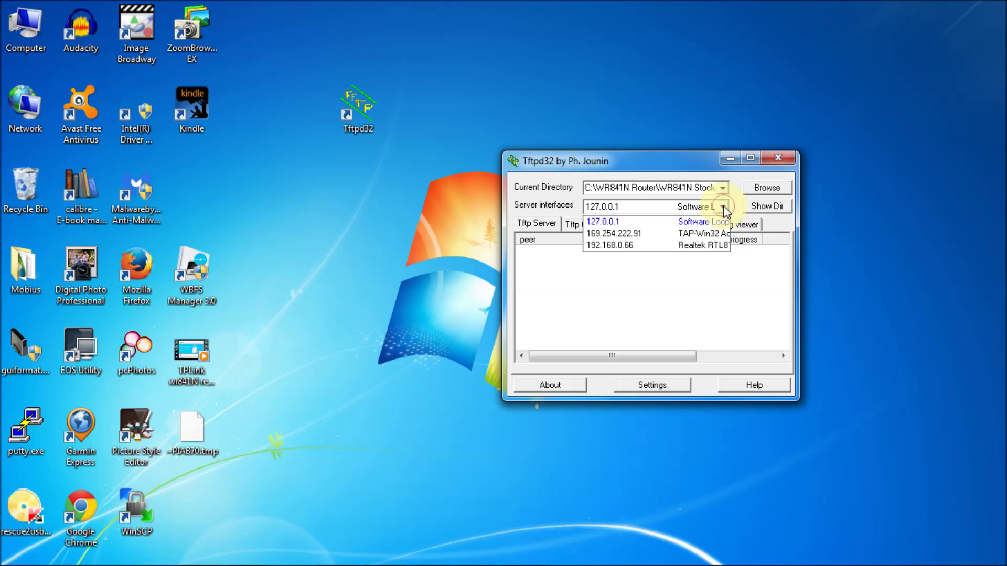
pyautogui.click(706, 244)
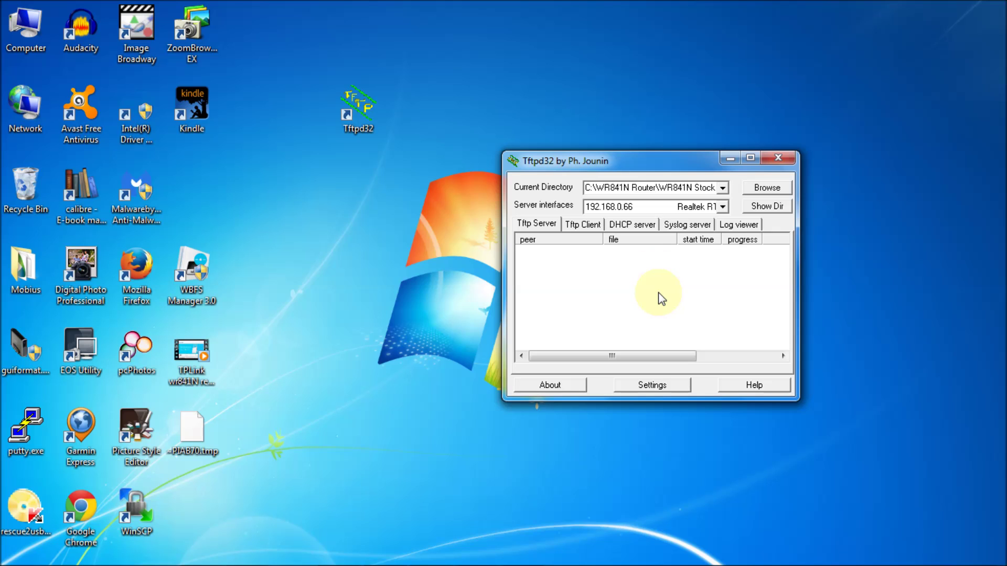
pyautogui.moveTo(480, 559)
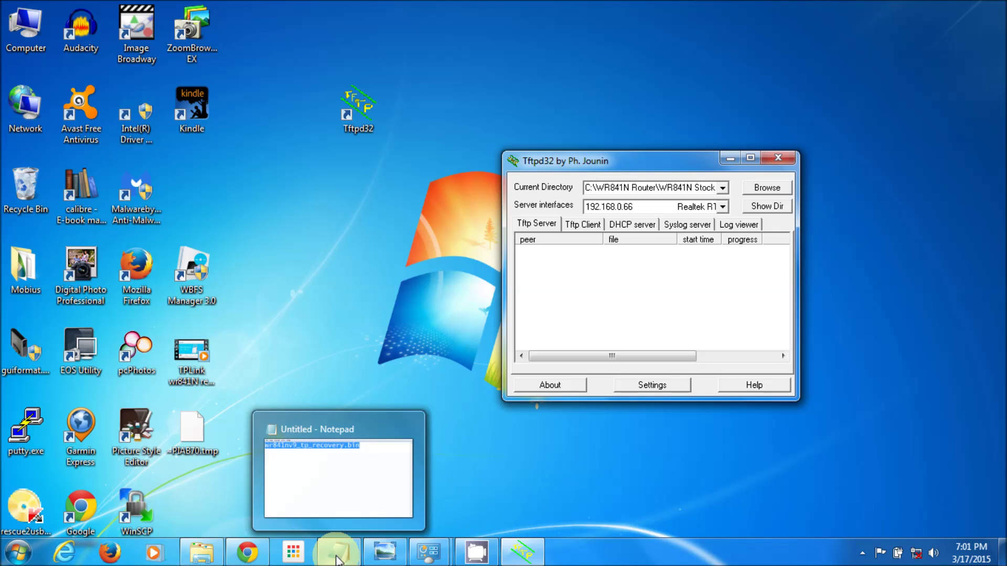
# - Show IMG_3312.JPG of the router's LAN cabling in Windows Photo Viewer
pyautogui.click(386, 553)
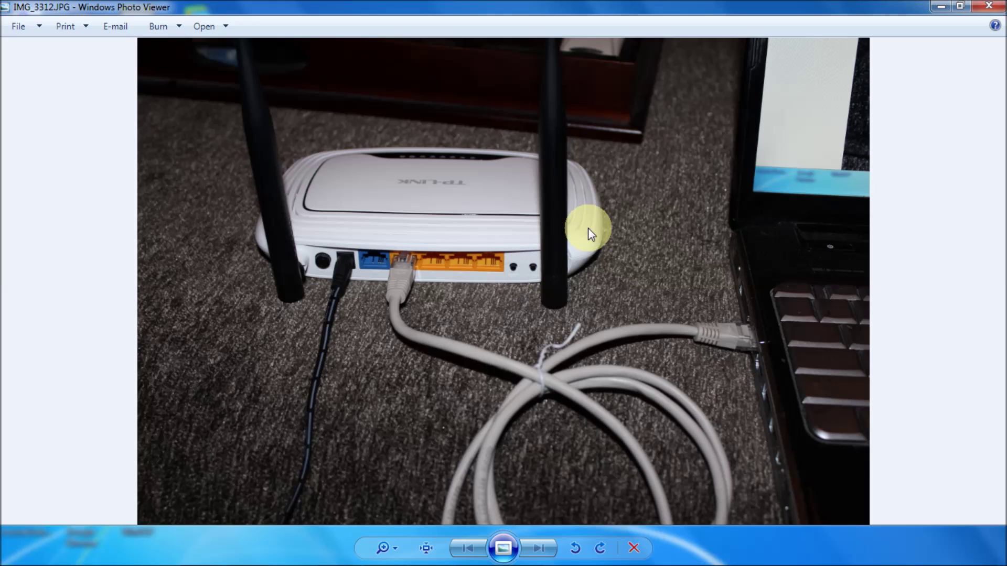
# - Close the router photo and switch to Chrome's tftpd32 download page
pyautogui.click(940, 6)
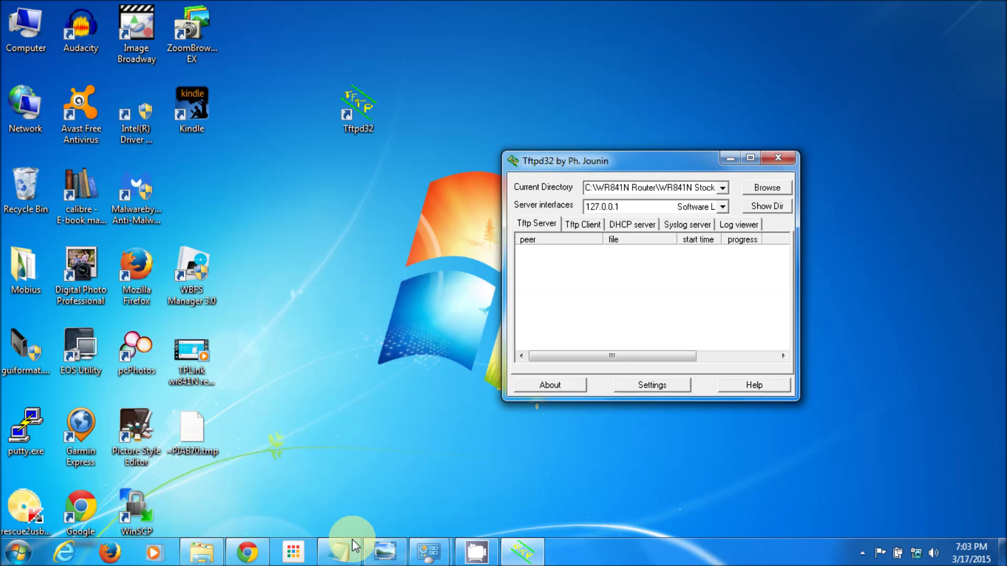
pyautogui.click(247, 552)
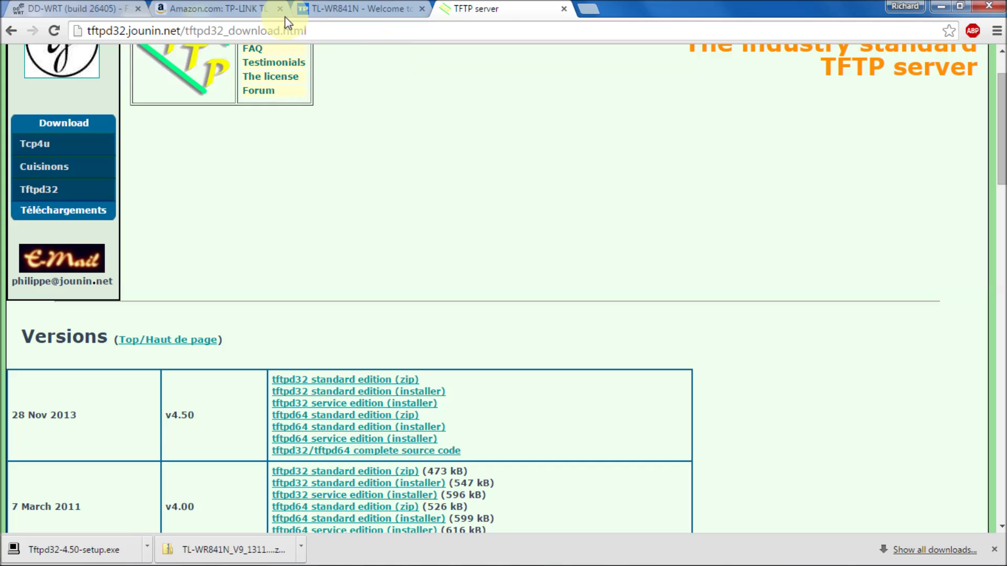
# - Load 192.168.0.1 in the DD-WRT tab to reach the router's login prompt
pyautogui.click(82, 9)
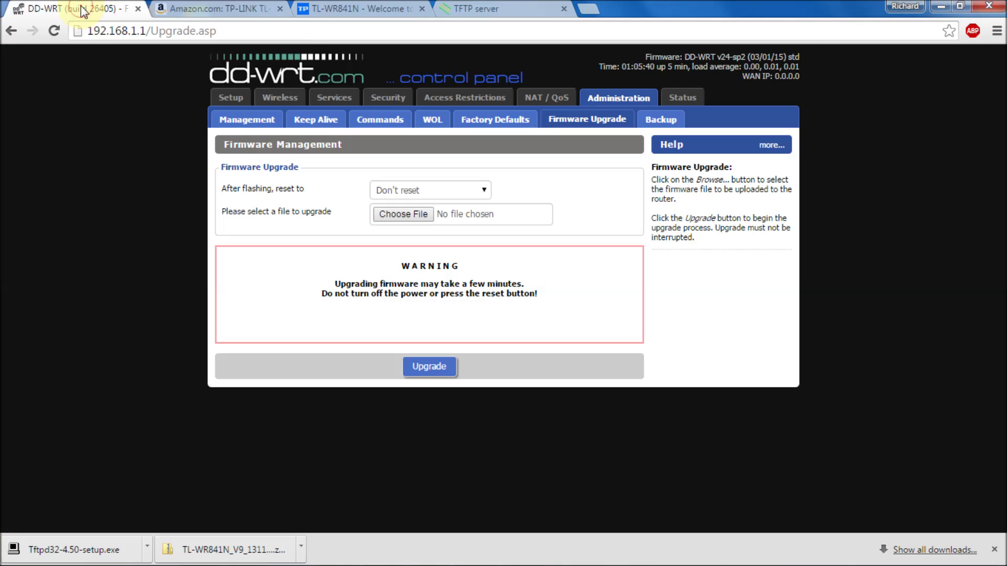
pyautogui.click(154, 34)
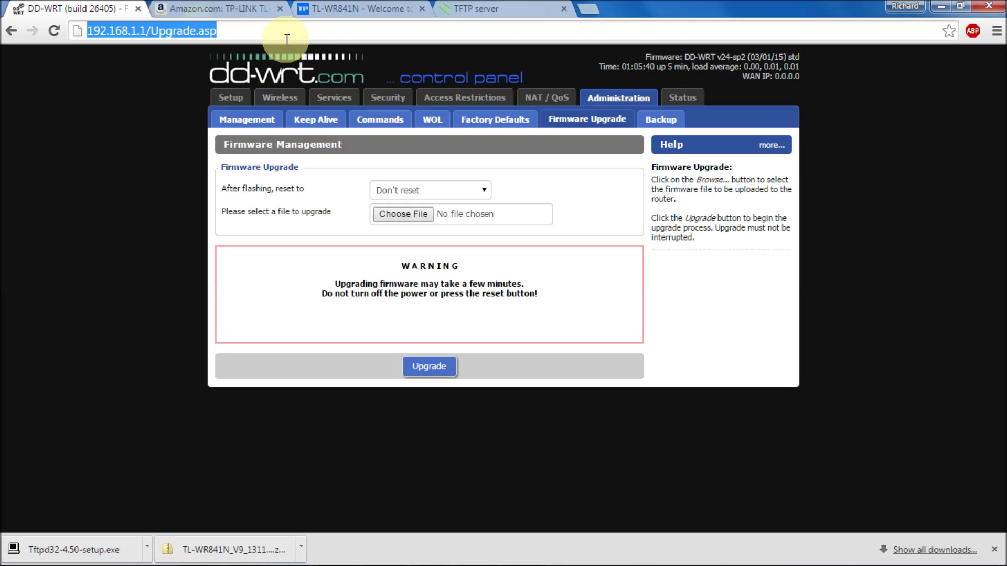
pyautogui.write('192.1')
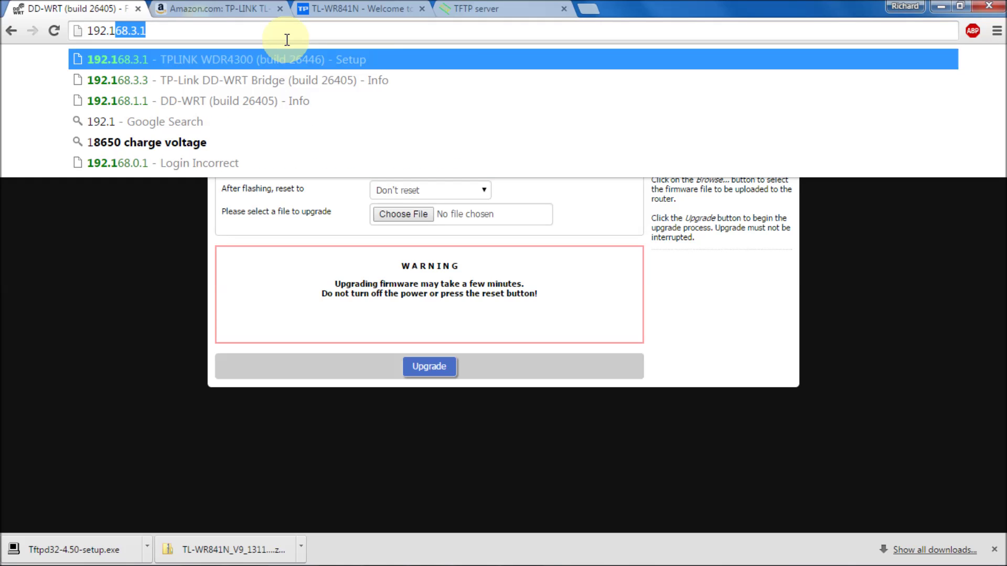
pyautogui.write('68.')
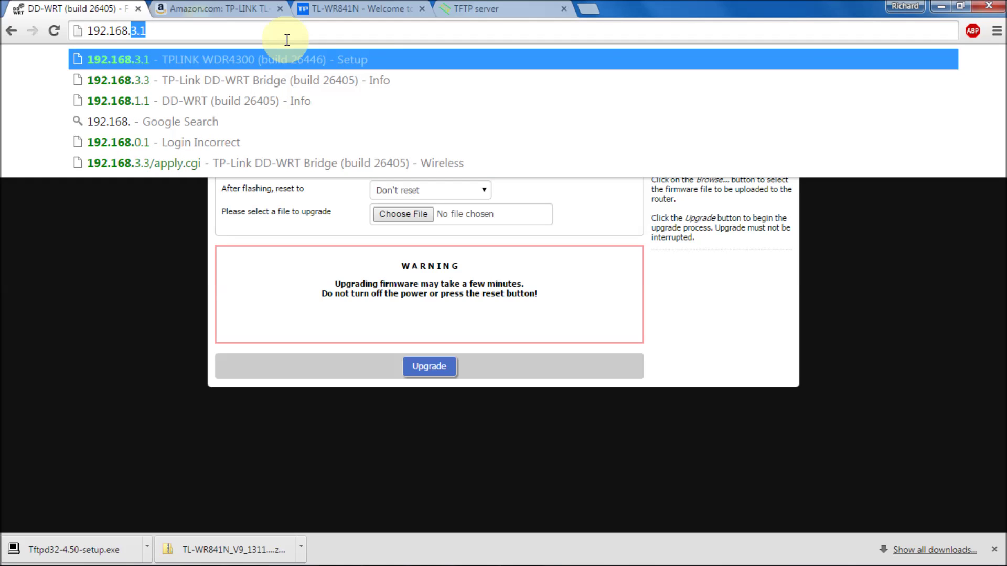
pyautogui.write('0.1')
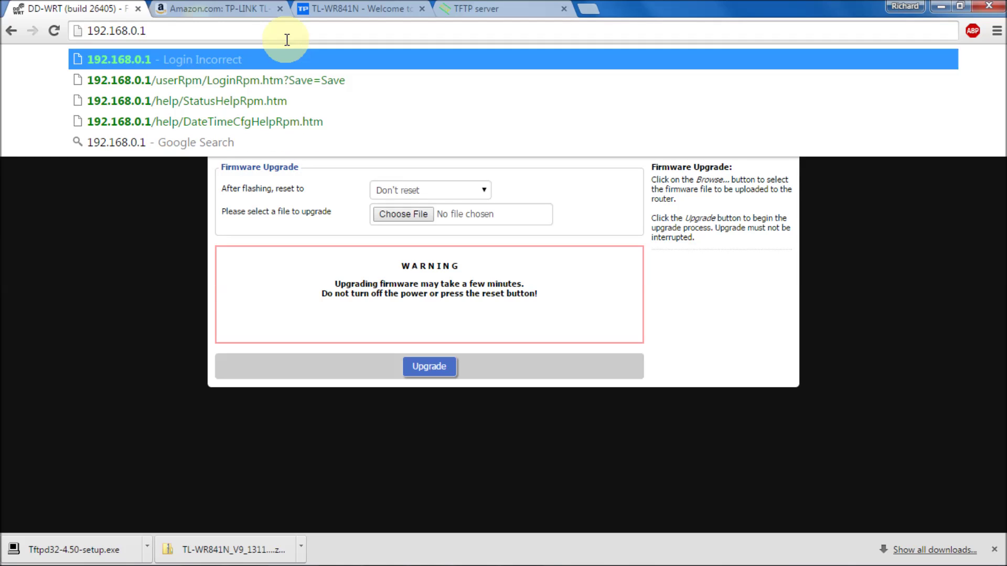
pyautogui.press('Return')
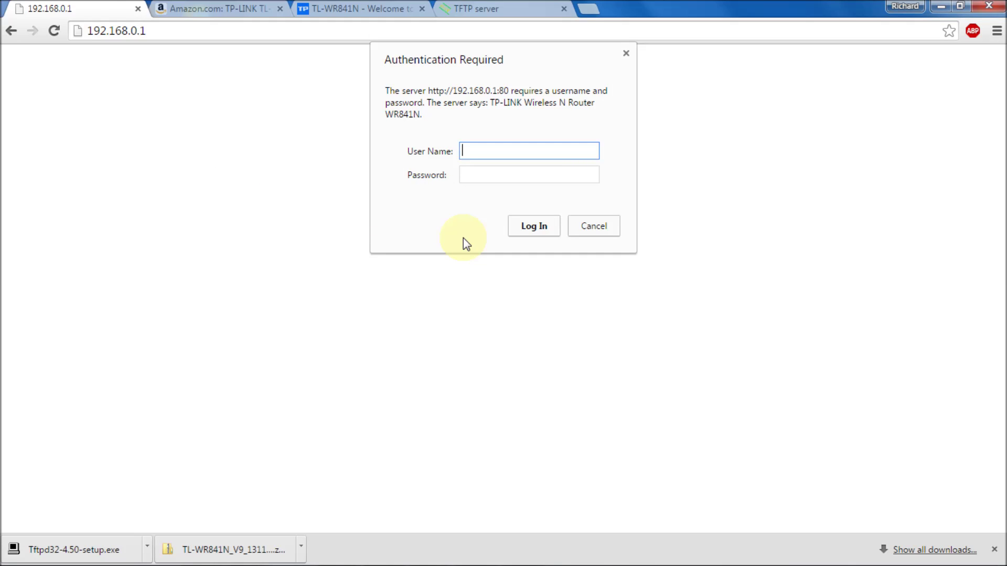
# - Log in to the router with its username and password
pyautogui.write('admin')
pyautogui.press('Tab')
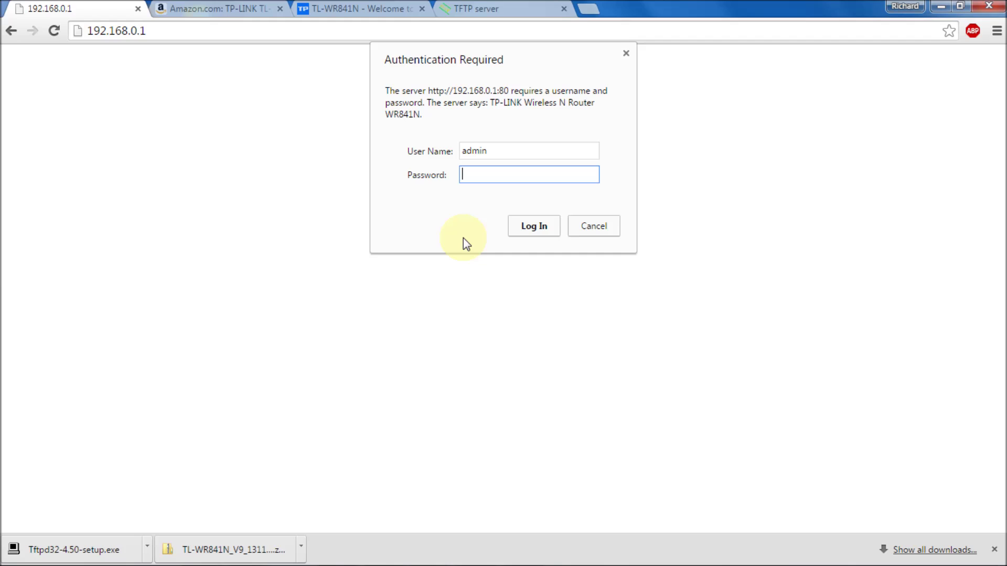
pyautogui.write('admin')
pyautogui.click(525, 224)
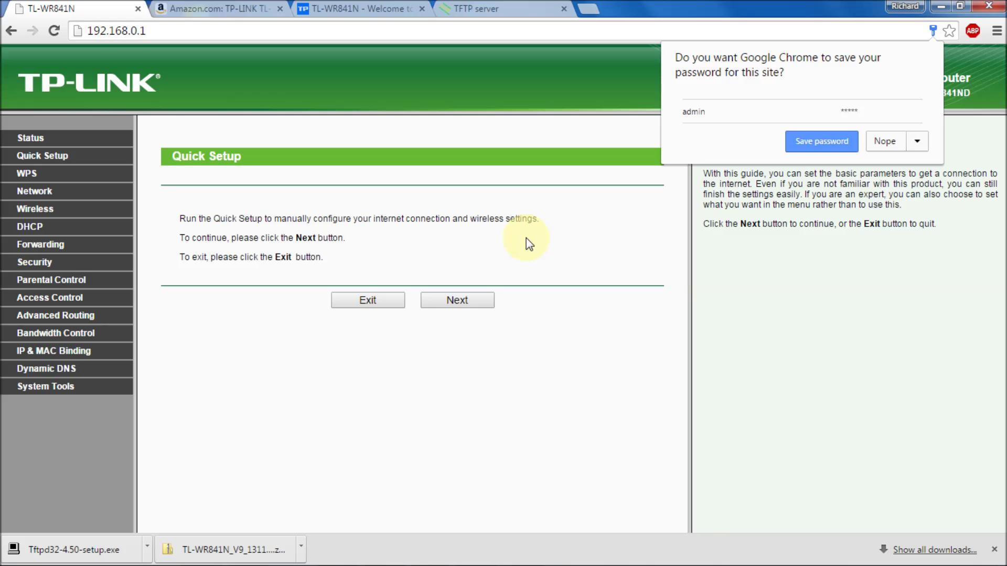
# - Decline saving the password, exit Quick Setup, and verify WR841N v9 with firmware 3.14.4
pyautogui.click(886, 141)
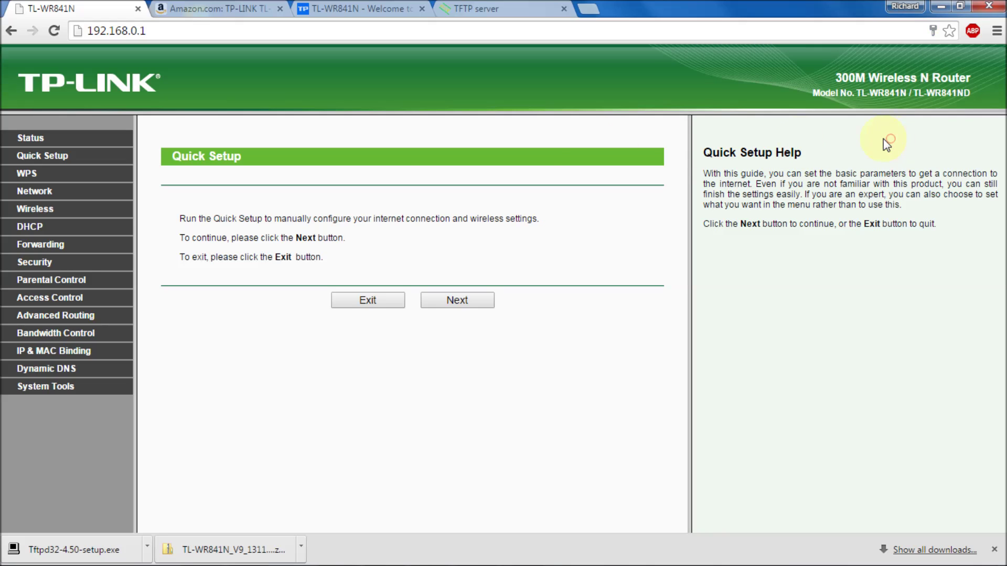
pyautogui.click(362, 302)
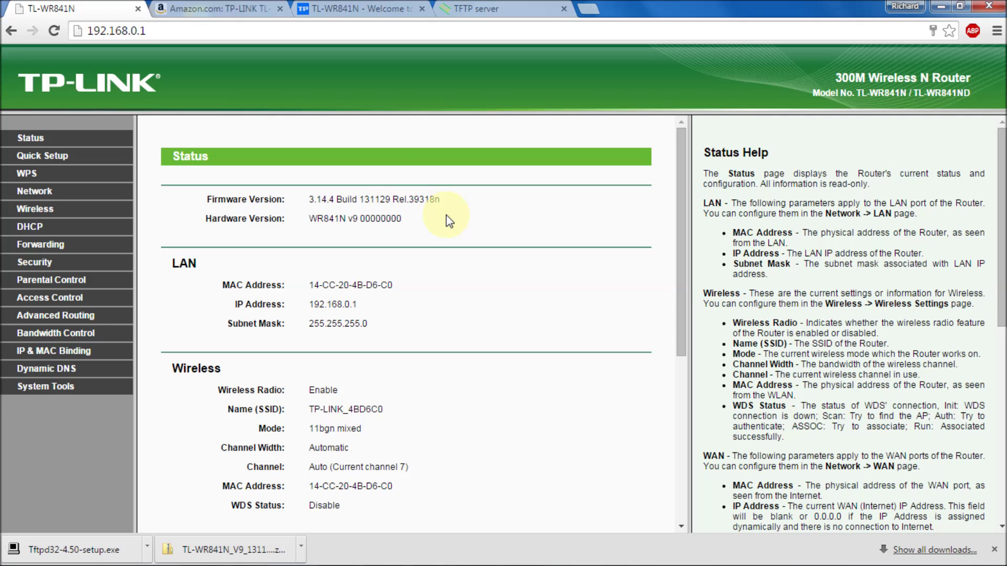
pyautogui.moveTo(348, 219); pyautogui.dragTo(383, 215)
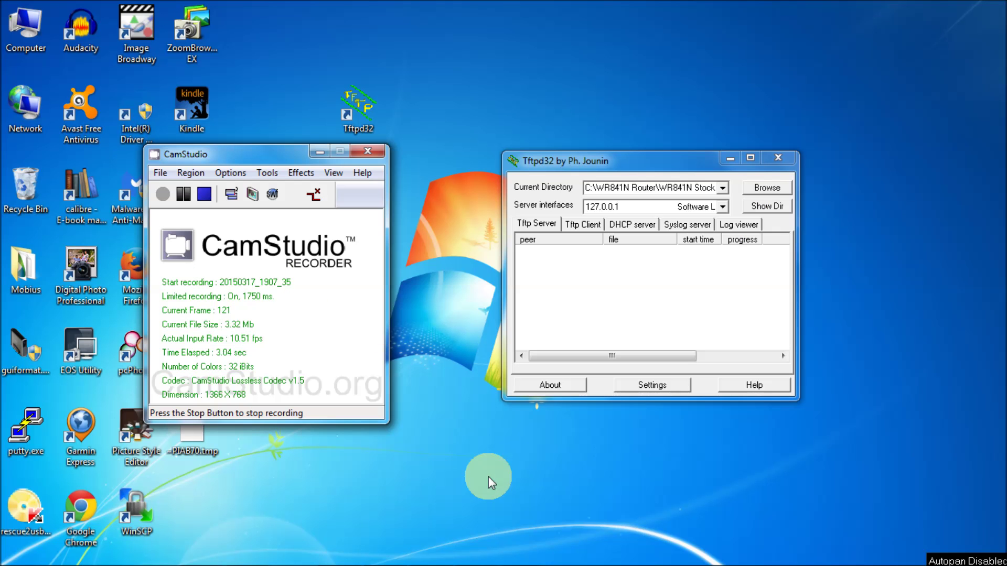
pyautogui.moveTo(650, 556)
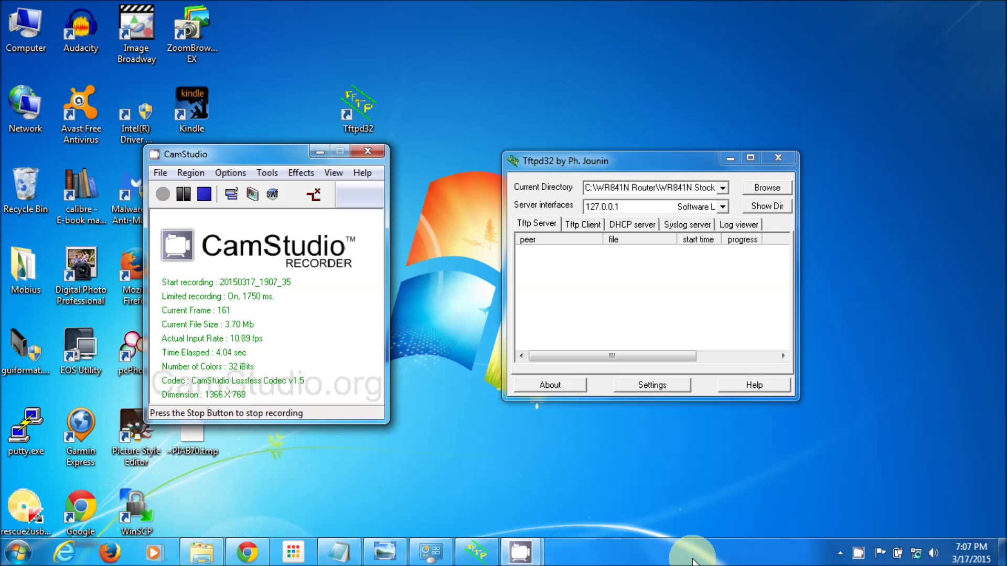
# - Go to adapter settings via Network and Sharing Center and enable Wireless Network Connection
pyautogui.rightClick(916, 554)
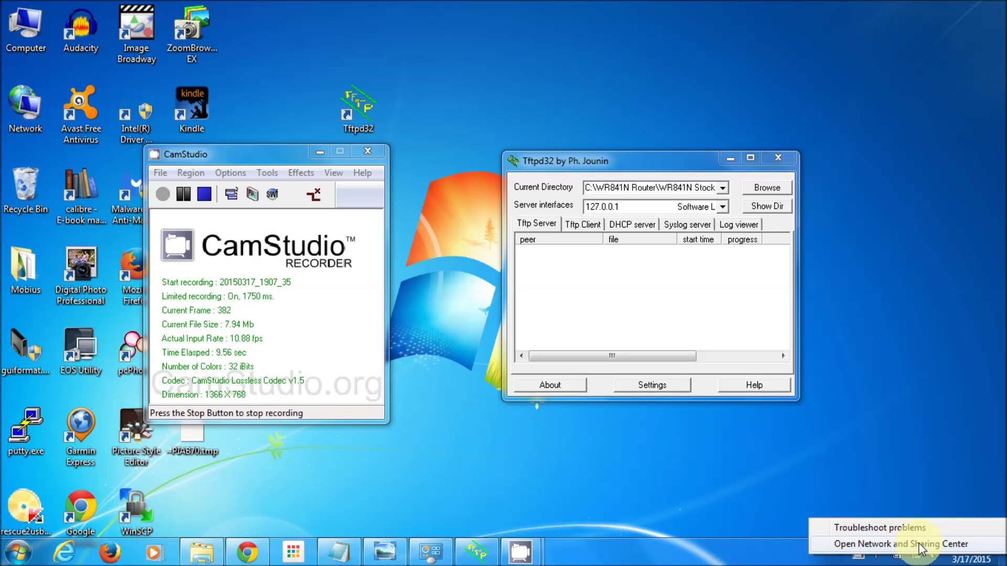
pyautogui.click(918, 544)
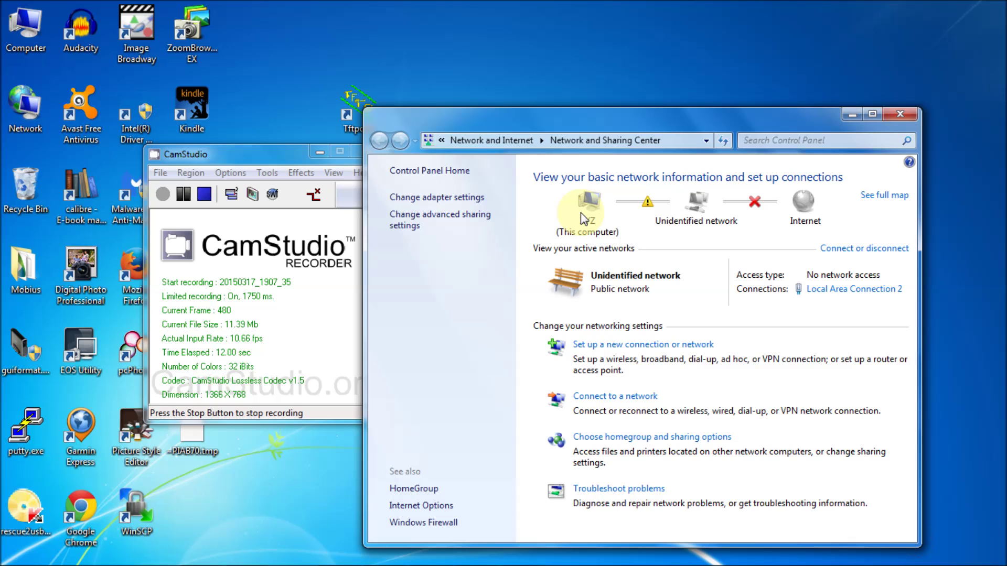
pyautogui.click(461, 202)
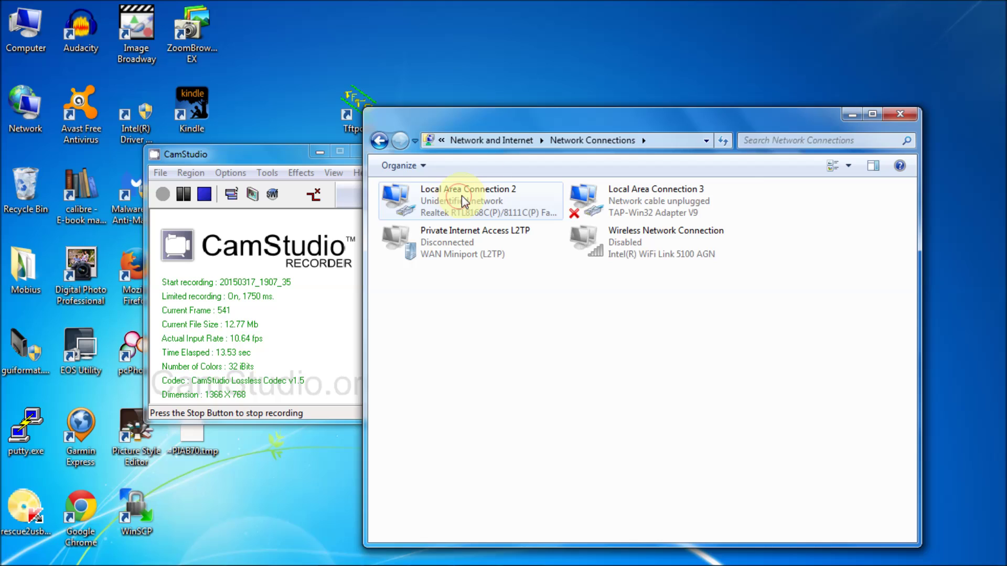
pyautogui.rightClick(618, 249)
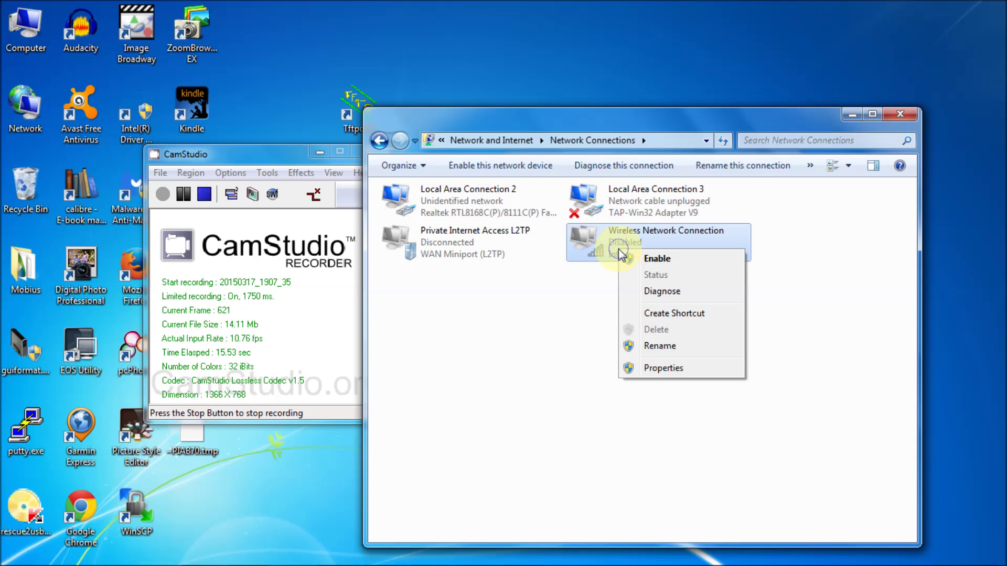
pyautogui.click(655, 260)
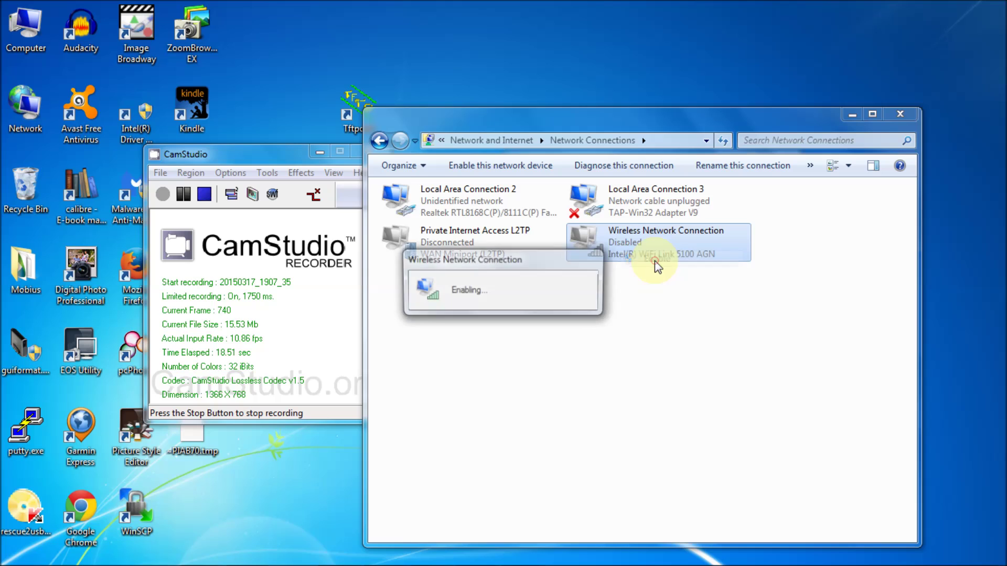
pyautogui.click(467, 200)
# - Set Local Area Connection 2's IPv4 properties to Obtain an IP address and DNS server addresses automatically
pyautogui.rightClick(468, 202)
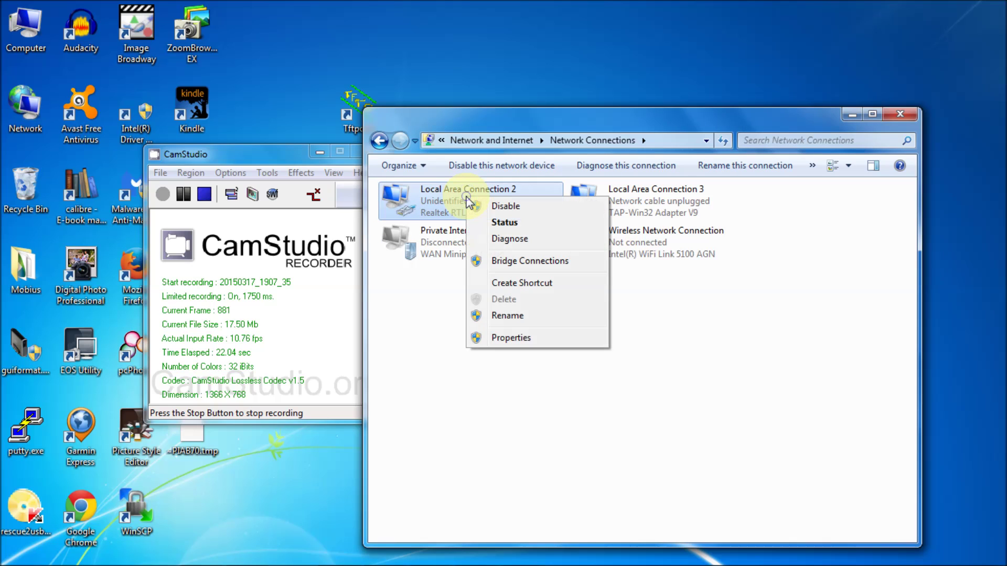
pyautogui.click(510, 338)
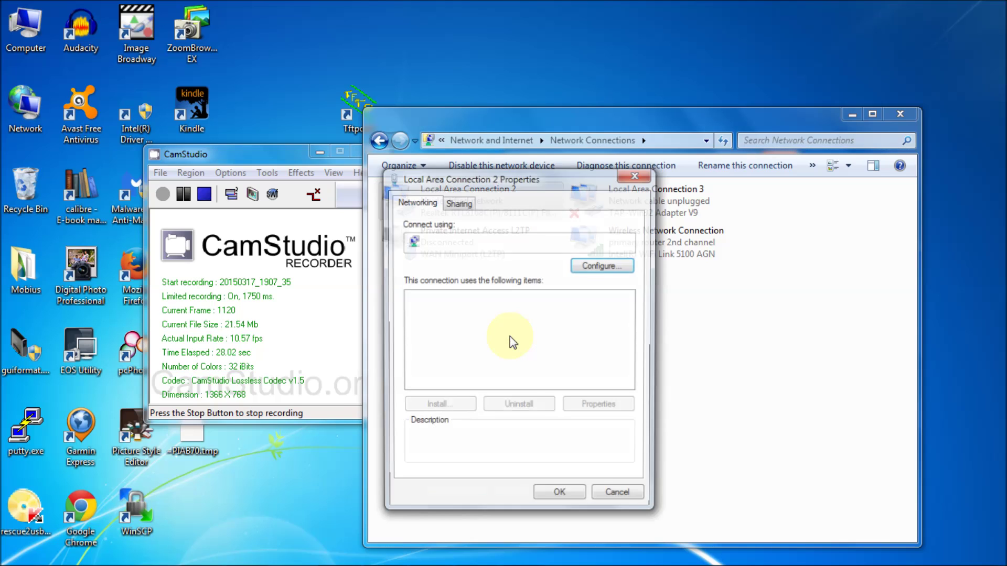
pyautogui.click(320, 152)
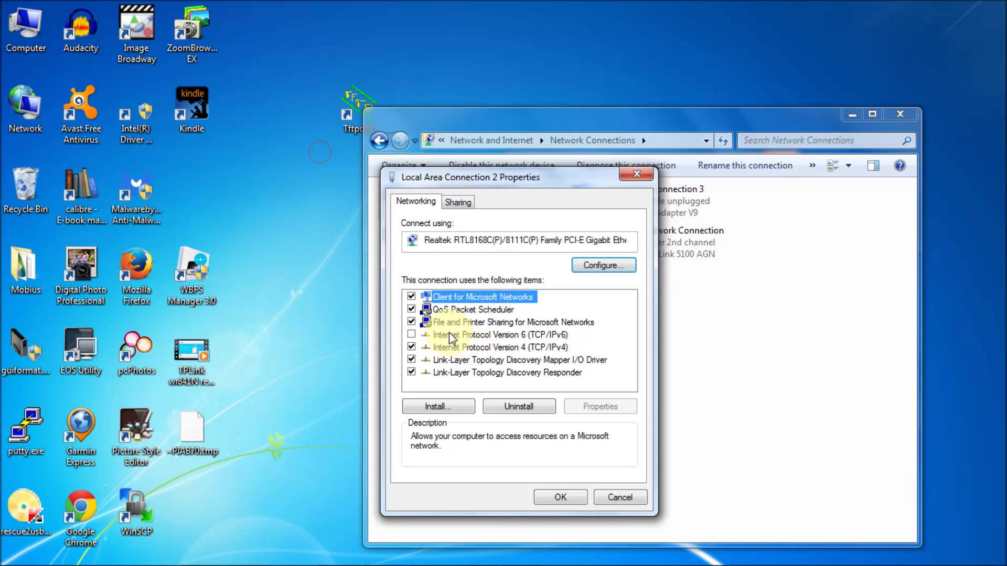
pyautogui.doubleClick(471, 347)
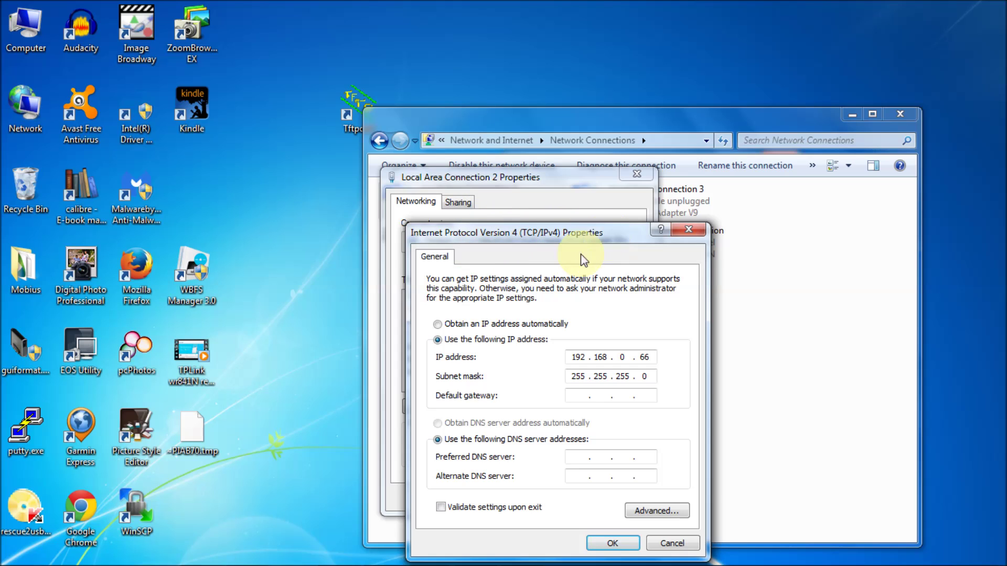
pyautogui.click(452, 324)
pyautogui.click(478, 423)
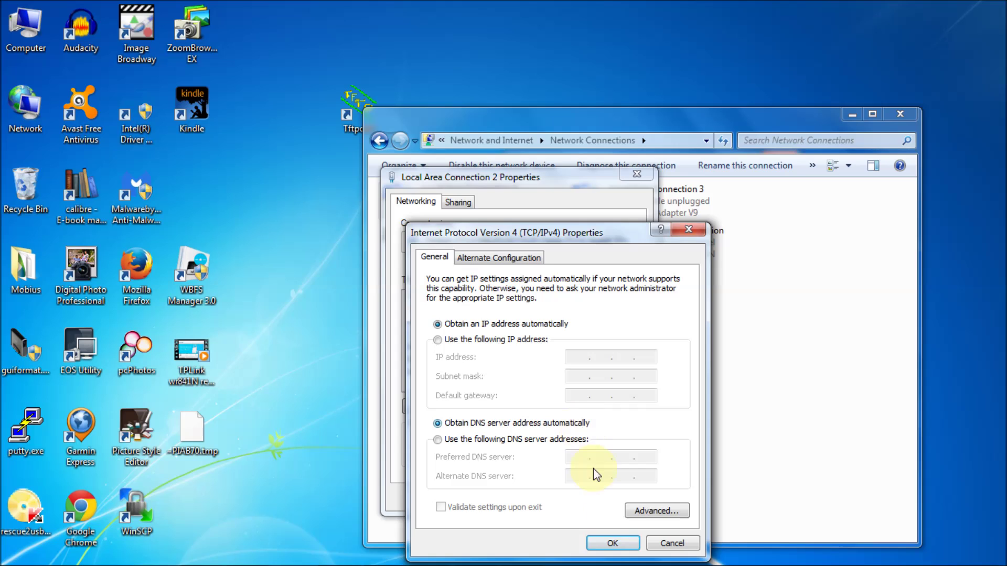
pyautogui.click(612, 543)
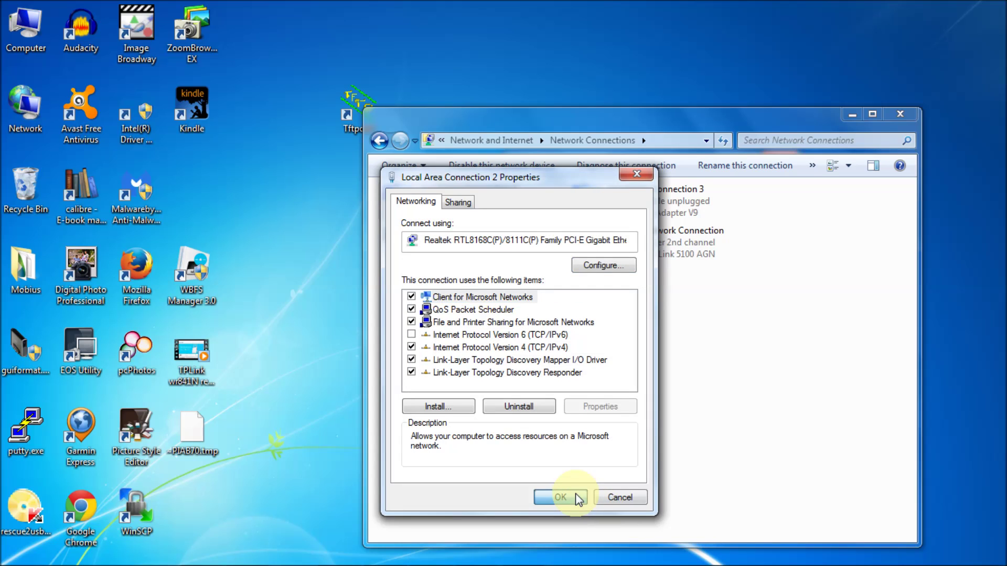
pyautogui.click(576, 498)
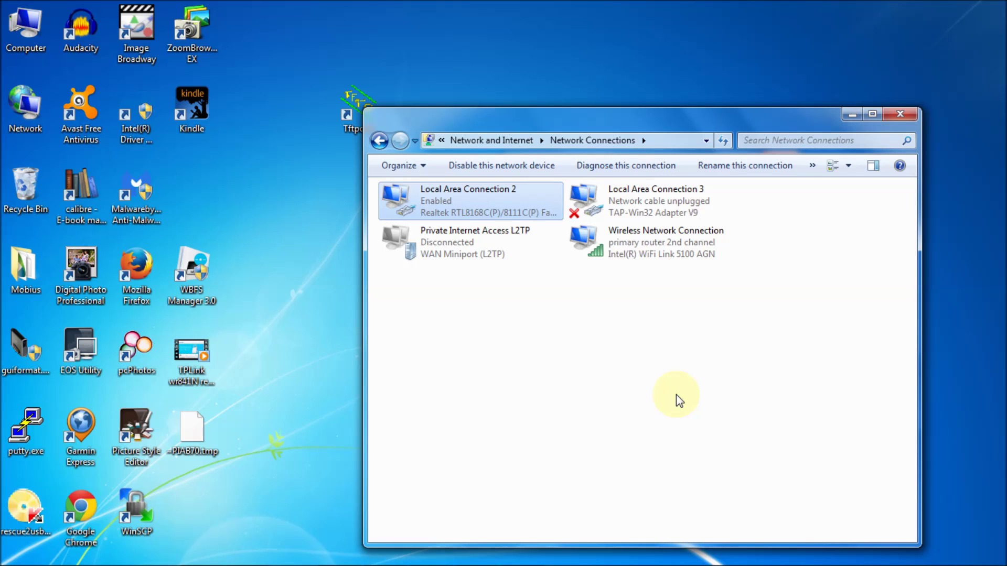